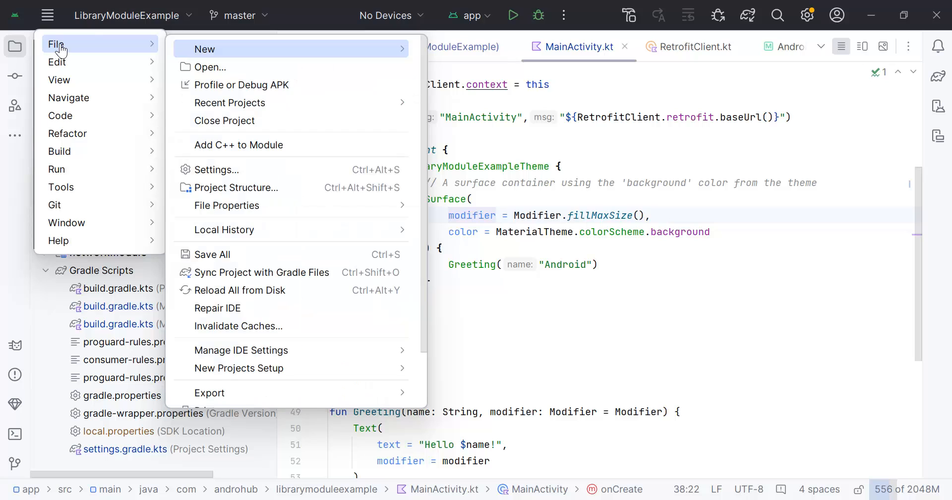
- Install the Flutter plugin from the Marketplace along with its required Dart plugin, and restart Android Studio to apply them
click(203, 169)
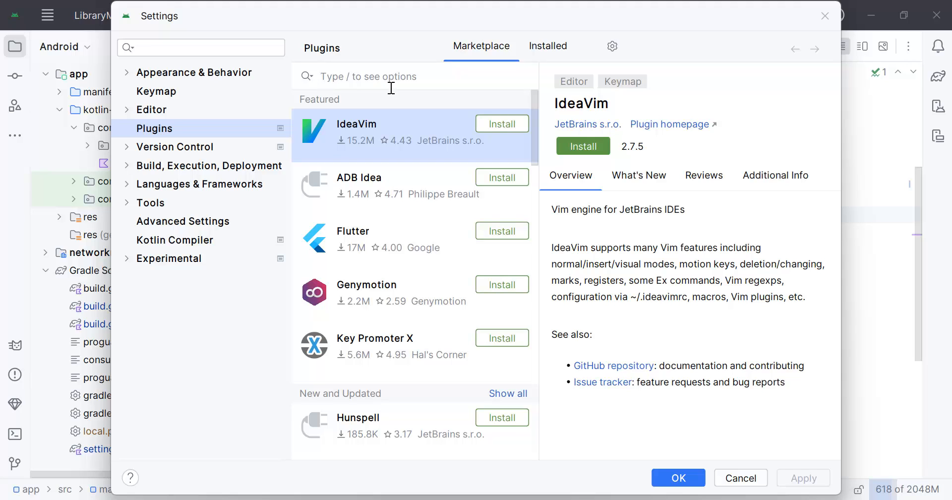
text(flutter)
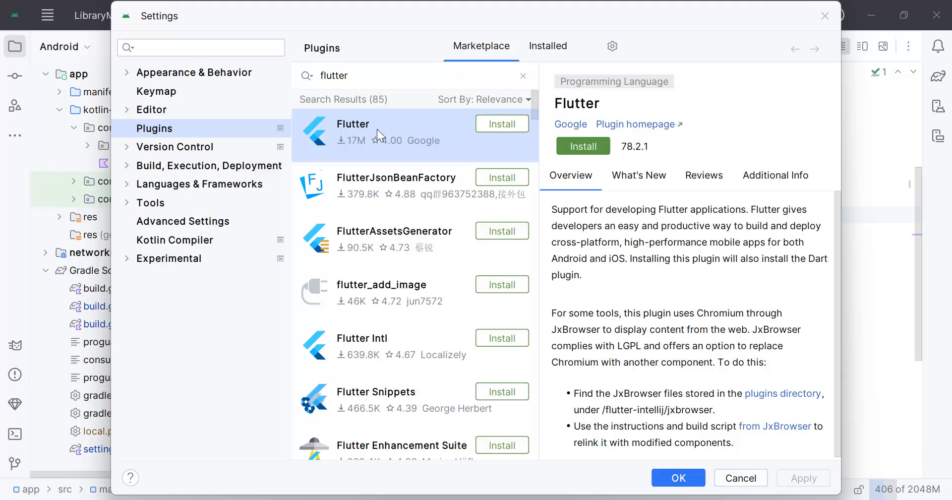
click(583, 147)
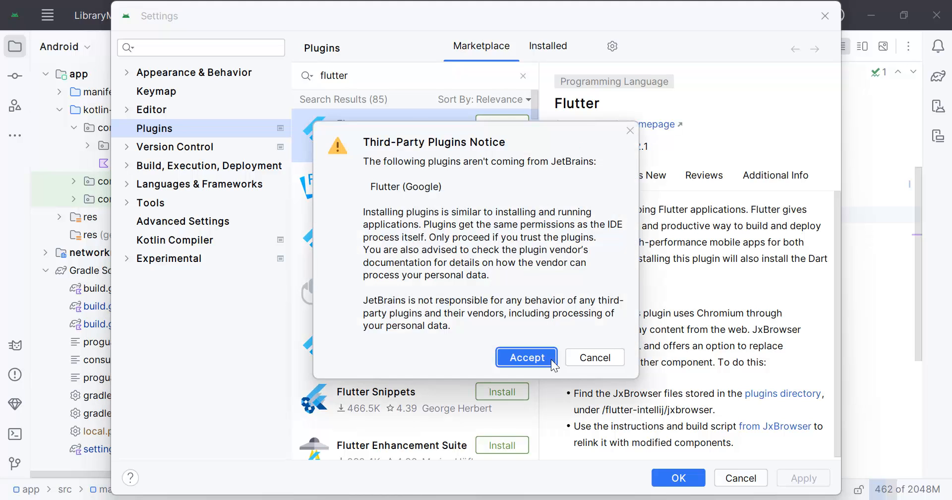
click(550, 358)
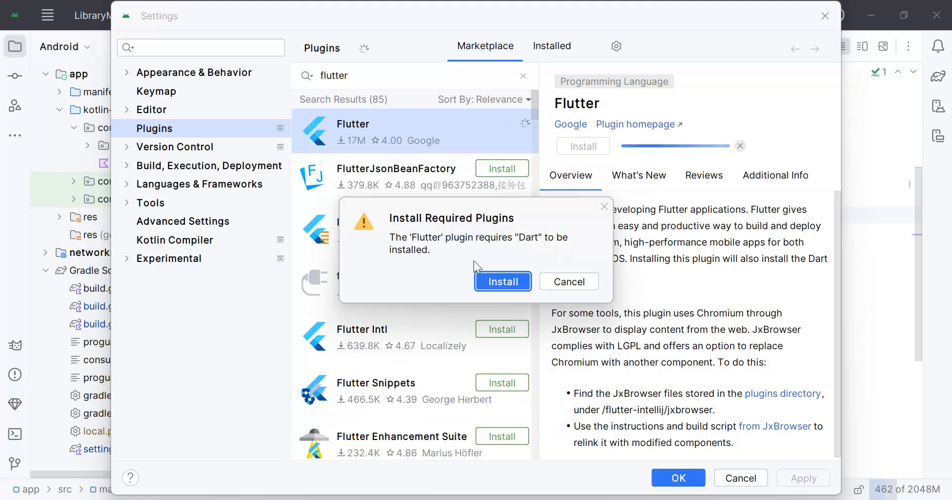
click(496, 278)
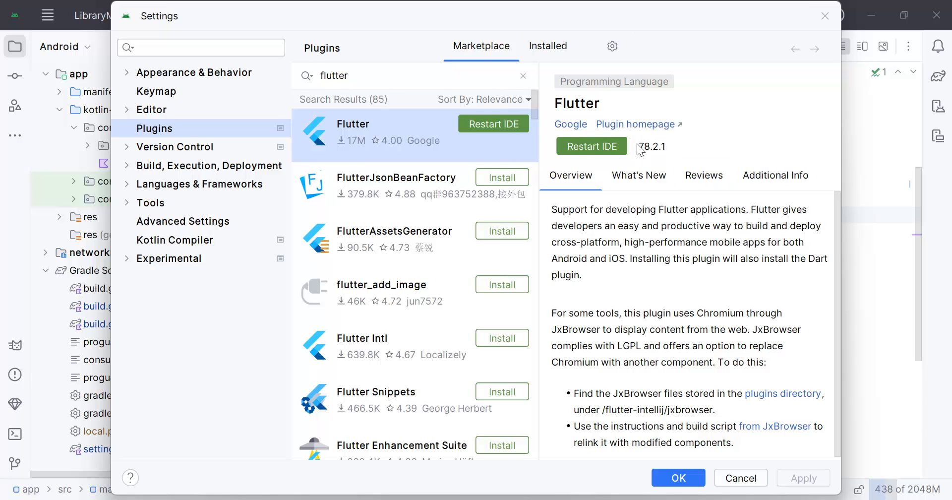
click(599, 147)
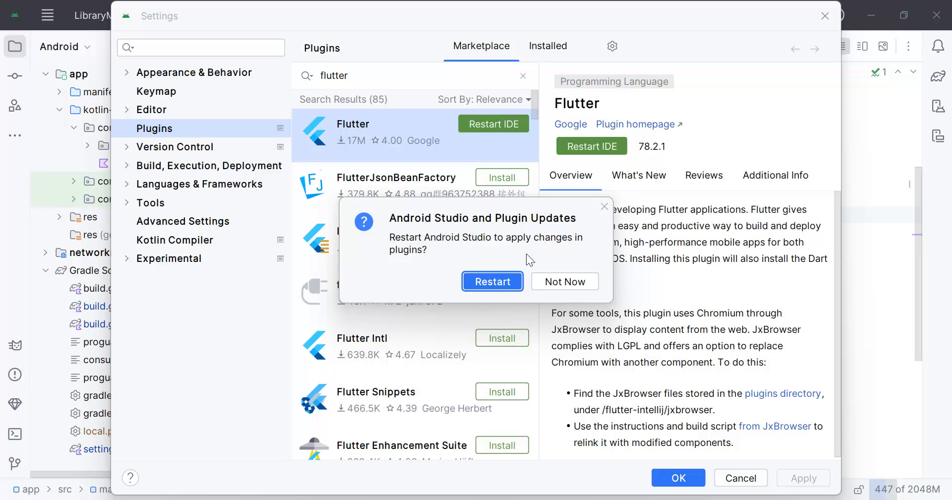
click(490, 280)
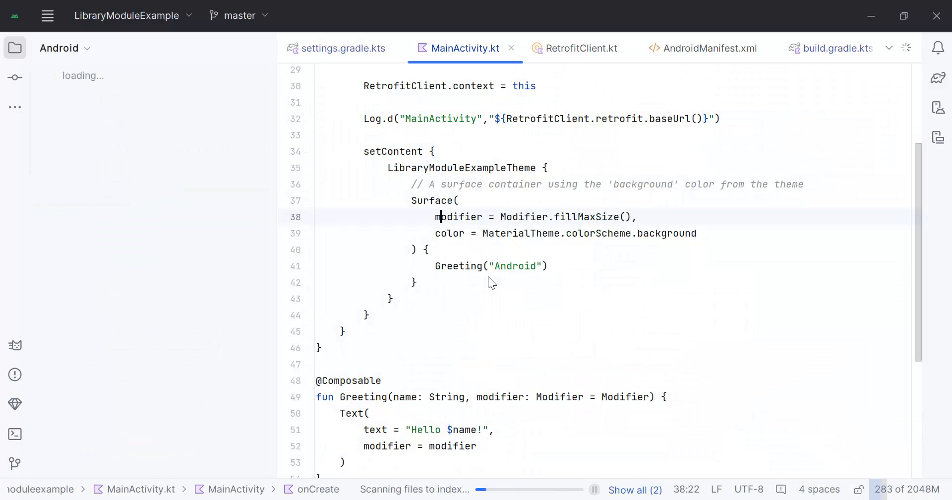
click(45, 17)
mouse_move(57, 44)
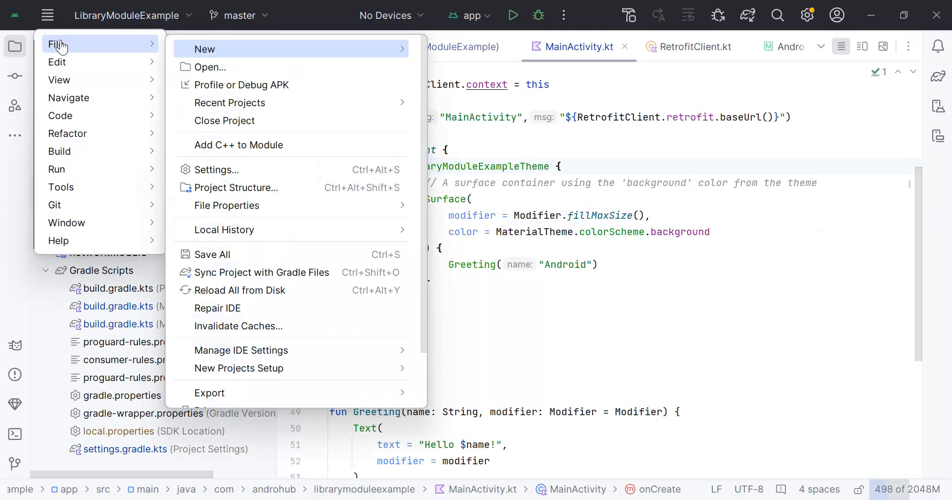
mouse_move(227, 53)
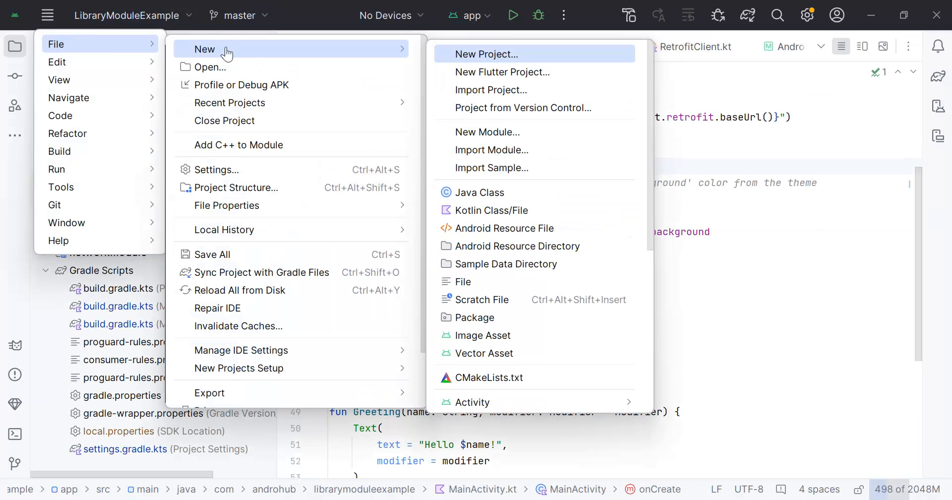
click(512, 72)
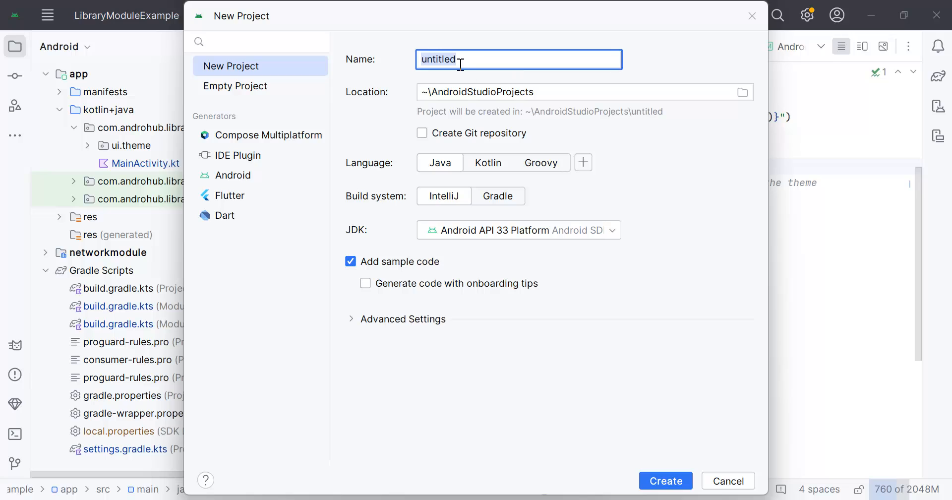
click(230, 195)
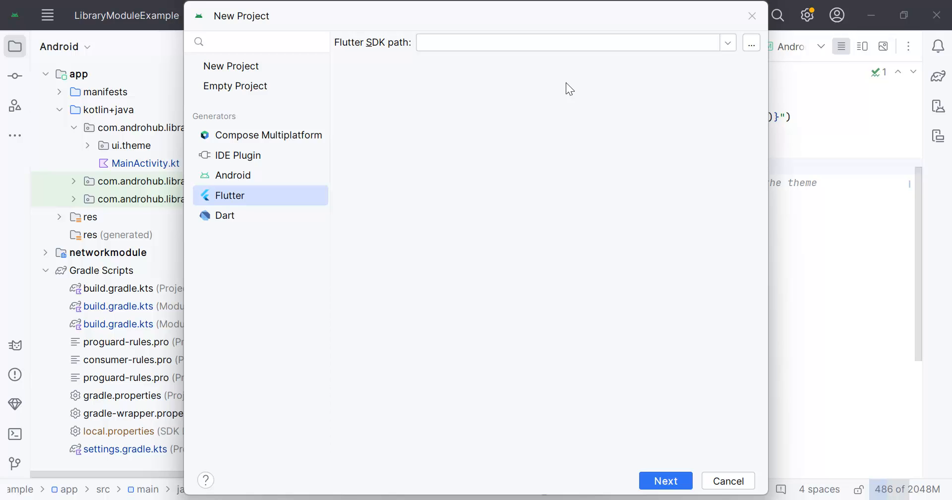
- Switch to Chrome, search Google for "download flutter sdk" in a new tab, and close the old Flutter tab
click(492, 499)
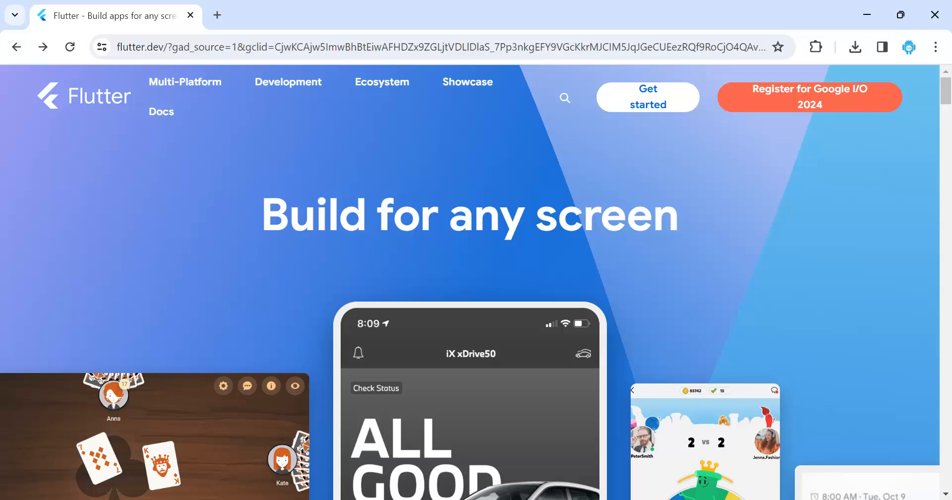
click(218, 15)
text(download )
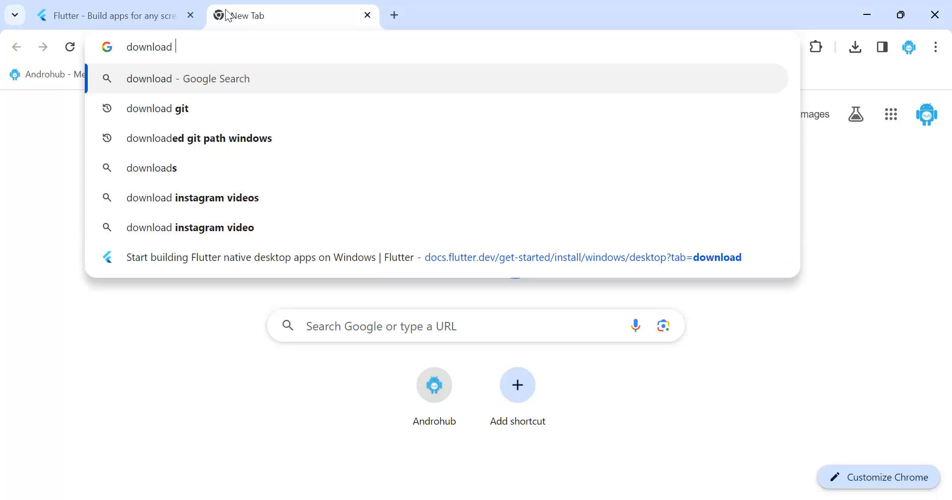
text(flutter)
key(Return)
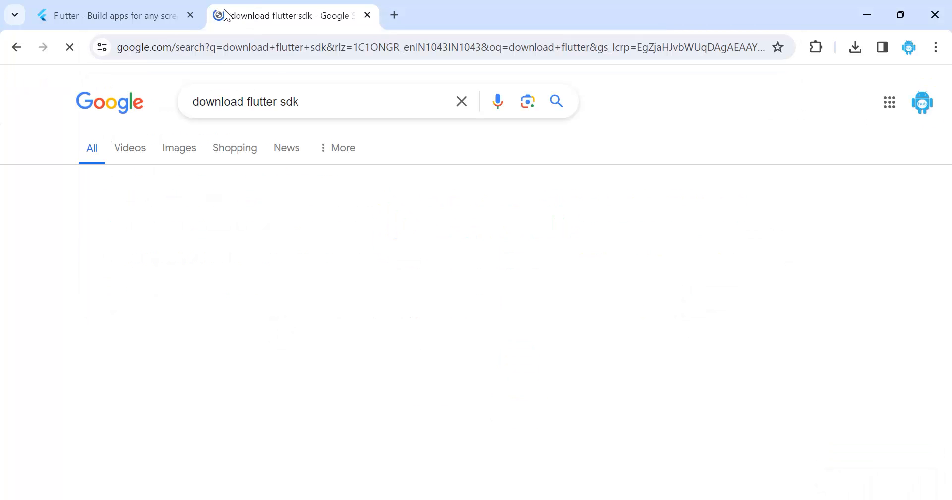
click(190, 15)
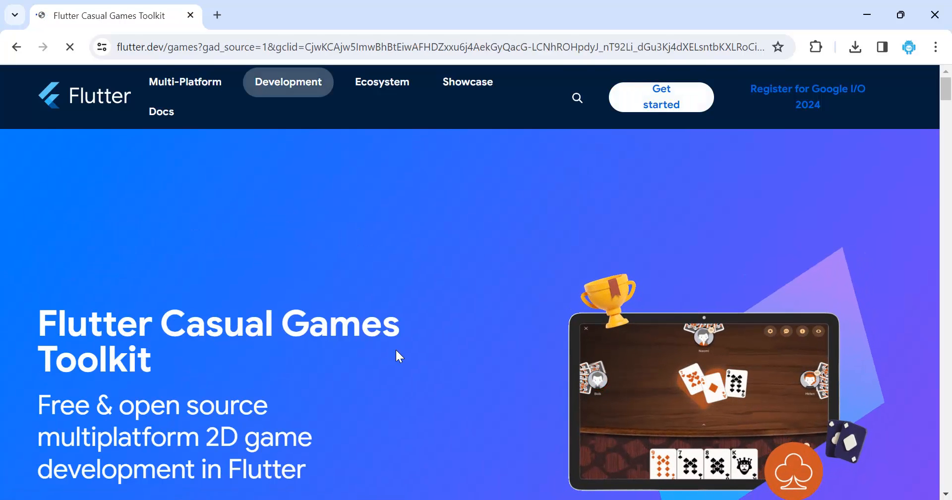
- Open the Install Flutter guide on the Flutter site for the Windows platform and the Desktop app type
mouse_move(164, 120)
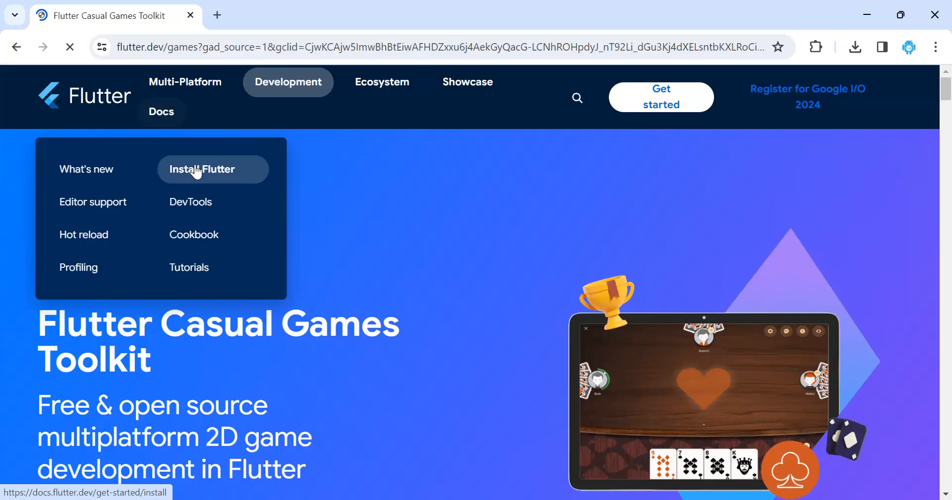
click(192, 170)
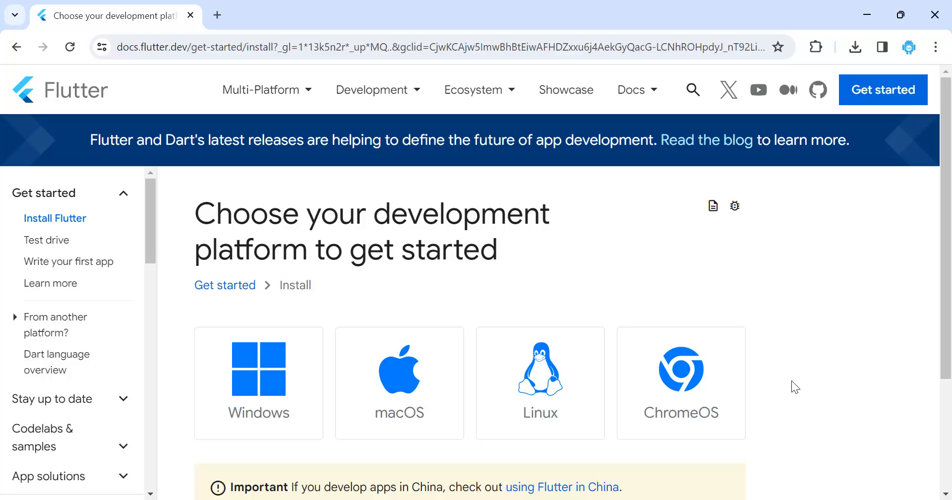
click(266, 376)
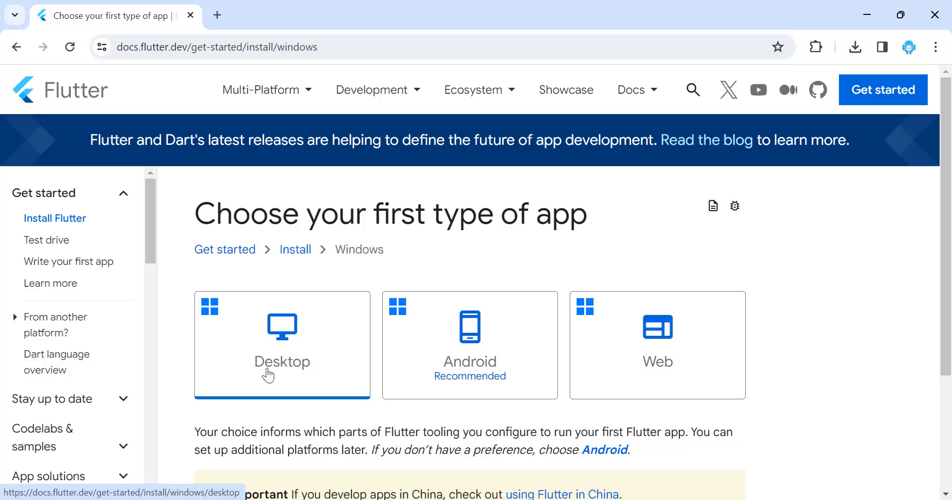
scroll(257, 352, down, 3)
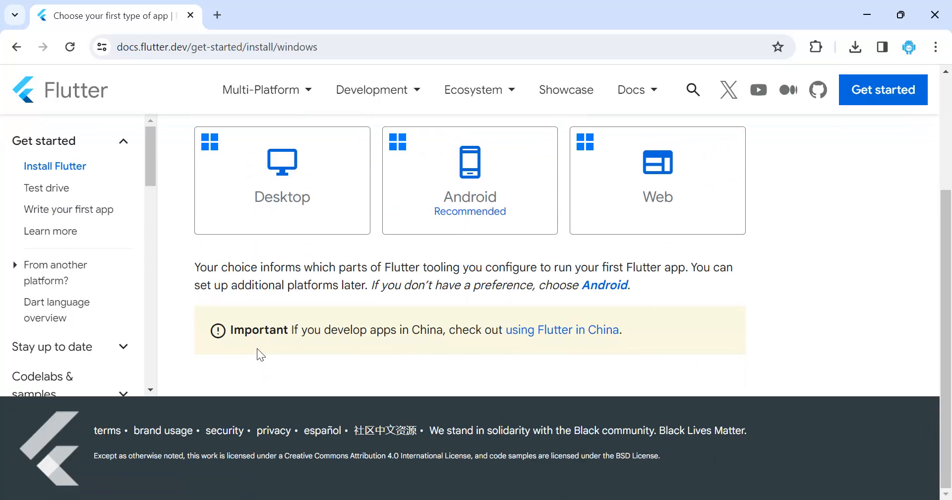
click(288, 216)
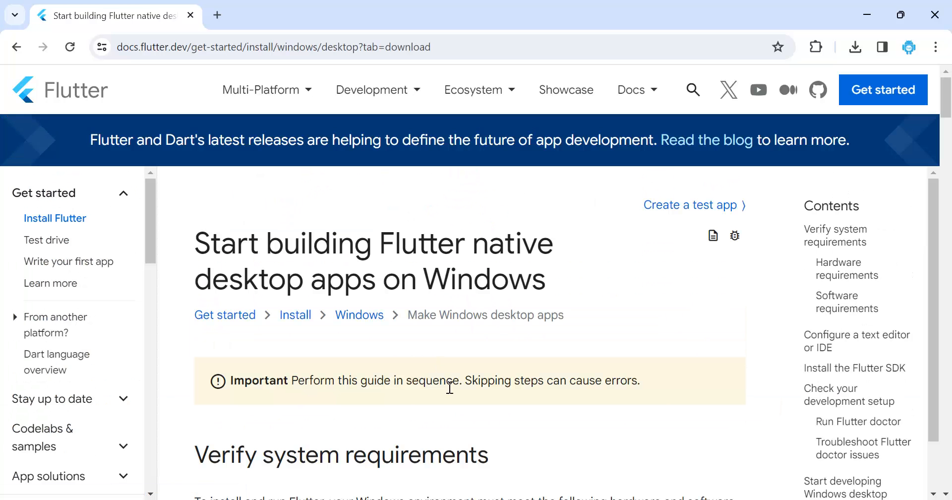
- Examine the guide's Flutter SDK download section and the SDK archive's stable Windows releases, and return to the install guide
scroll(448, 387, down, 3)
scroll(449, 385, down, 10)
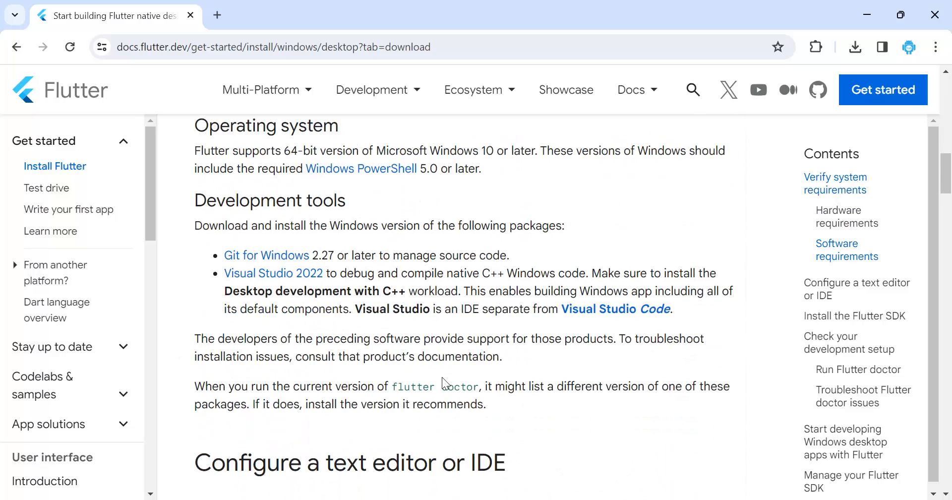
scroll(442, 376, down, 8)
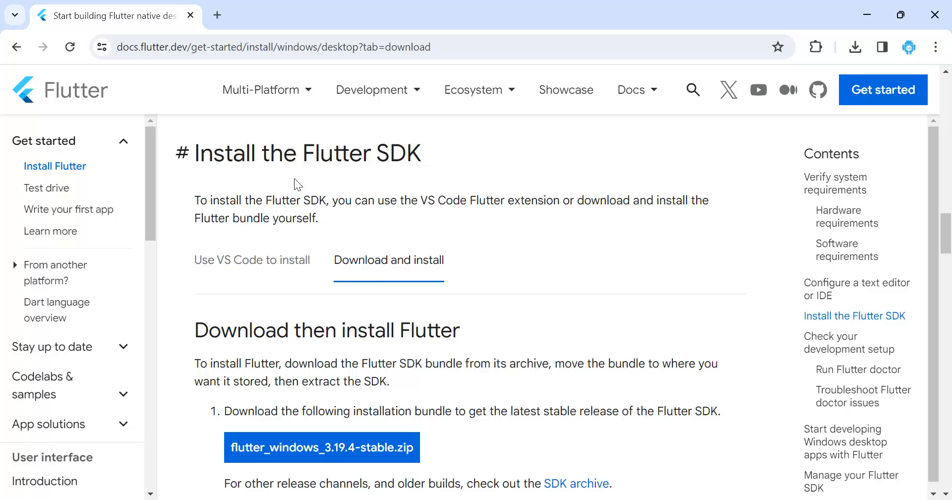
scroll(369, 270, down, 4)
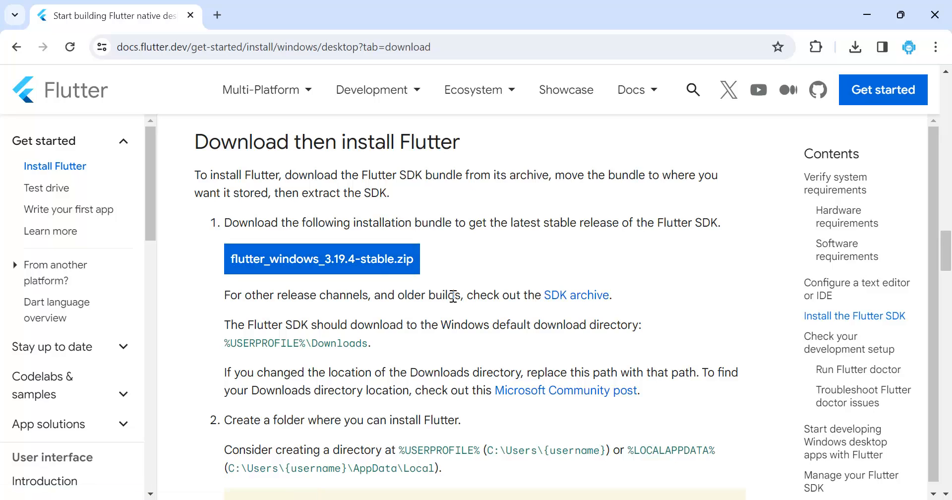
middle_click(589, 300)
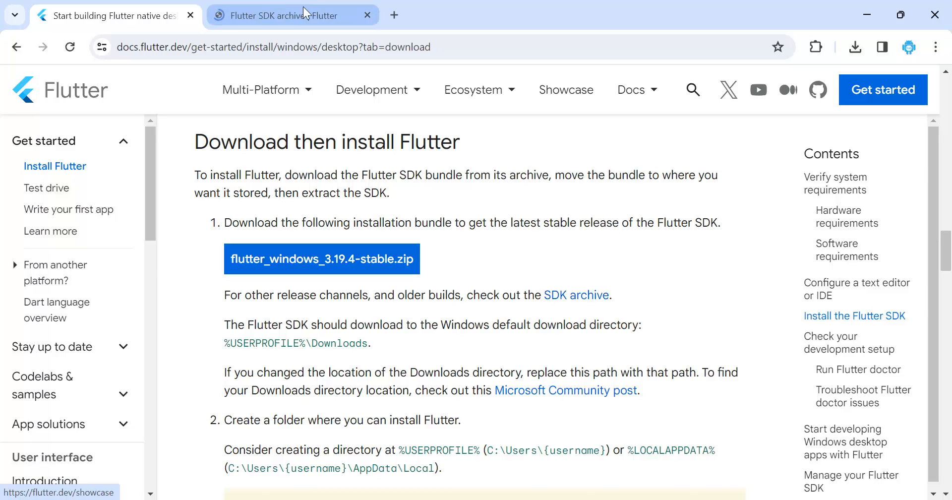
click(305, 16)
scroll(407, 391, down, 10)
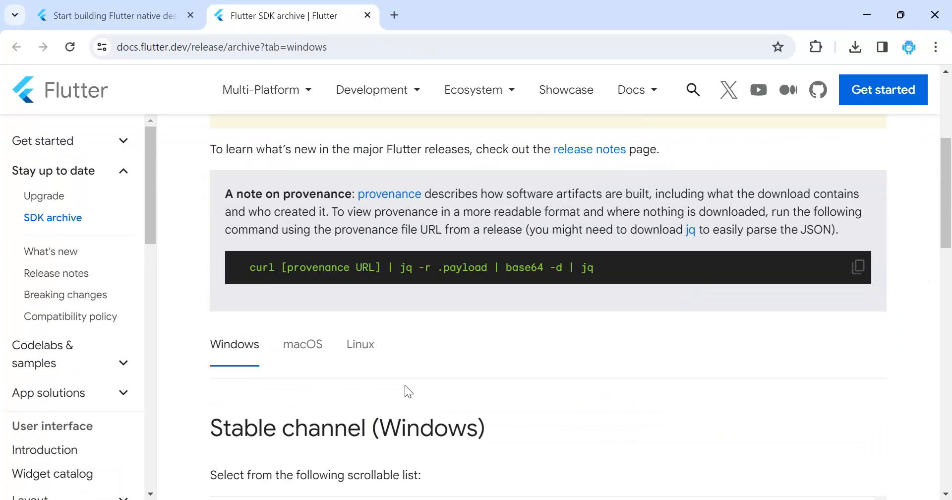
scroll(406, 391, down, 4)
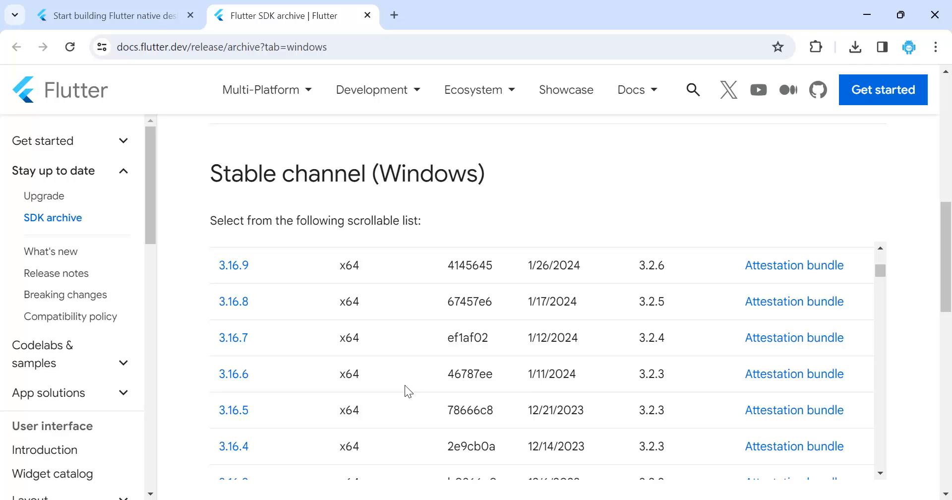
key(ctrl+shift+Tab)
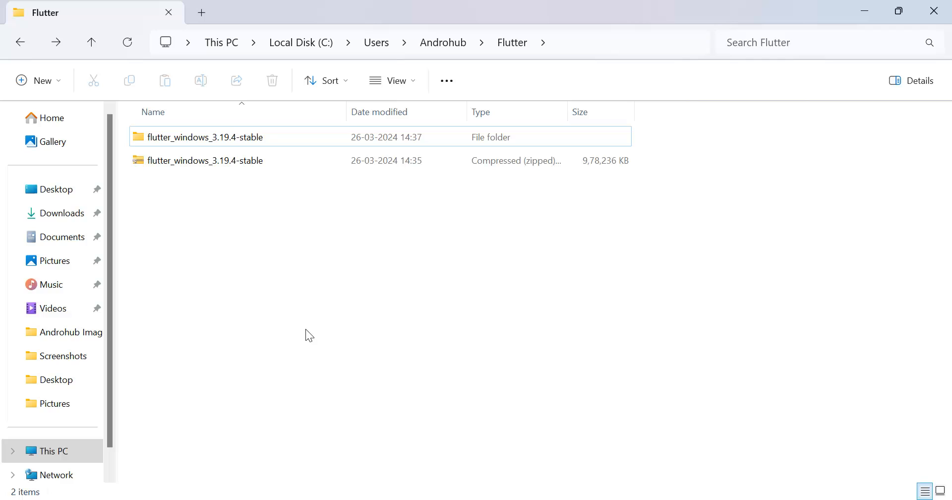
- In File Explorer, open the extracted flutter_windows_3.19.4-stable folder and the flutter folder inside it
double_click(181, 135)
click(198, 141)
double_click(199, 142)
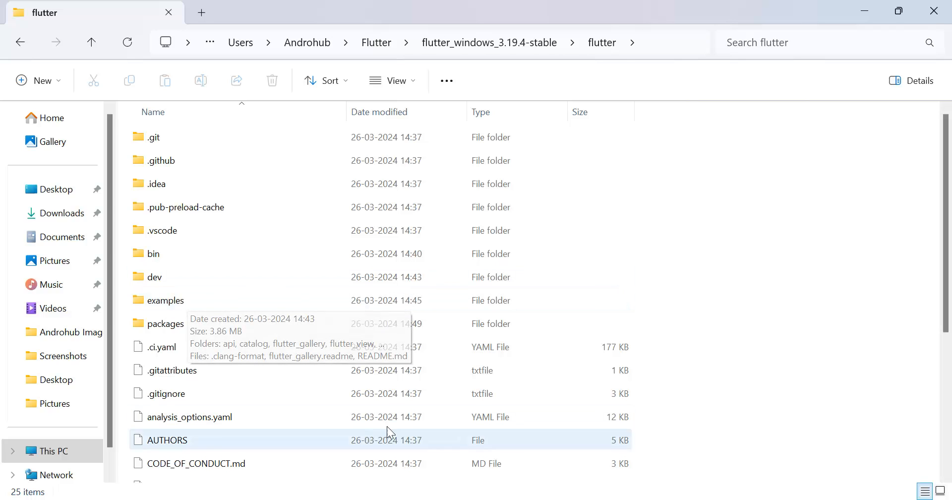
- Switch to Android Studio and apply C:\Users\Androhub\Flutter\flutter_windows_3.19.4-stable\flutter as the Flutter SDK path in the Languages & Frameworks settings
key(alt+Tab)
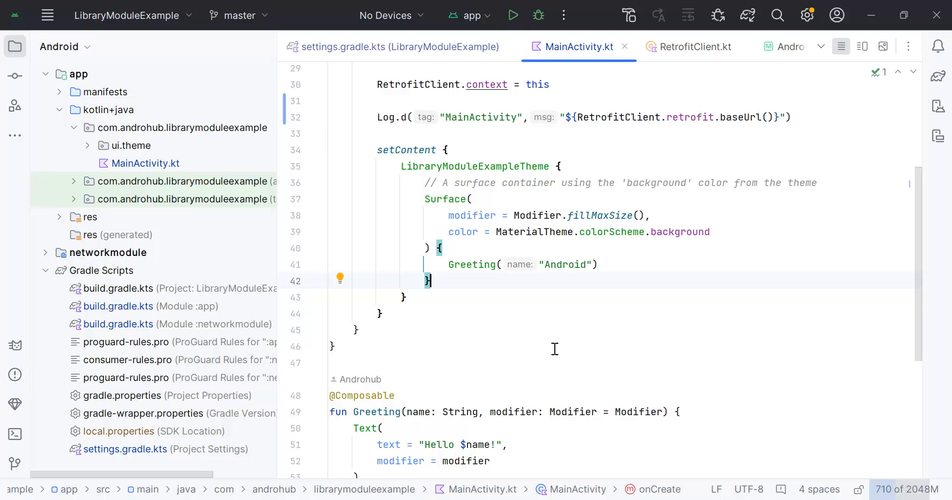
click(587, 317)
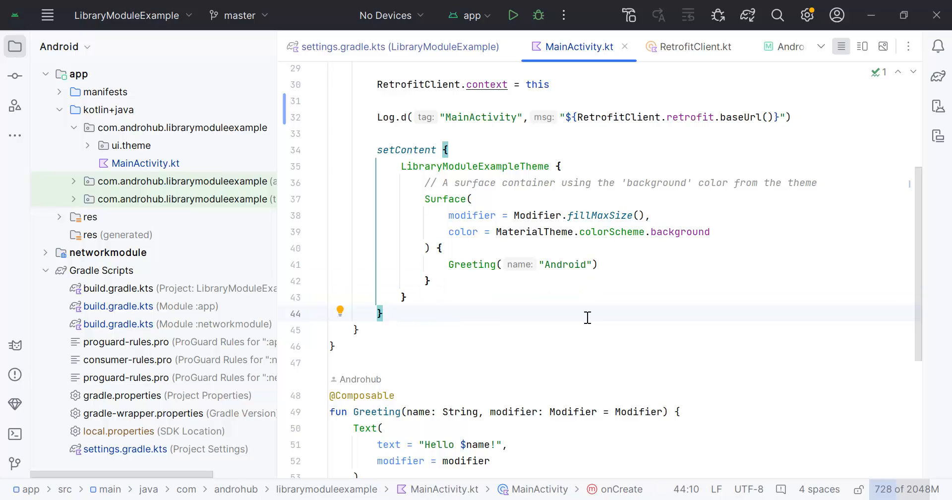
click(47, 15)
mouse_move(59, 48)
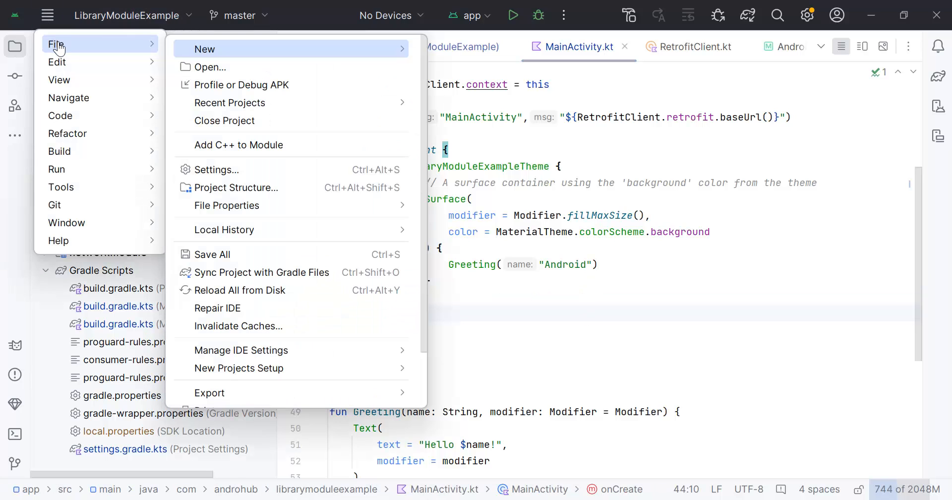
click(214, 170)
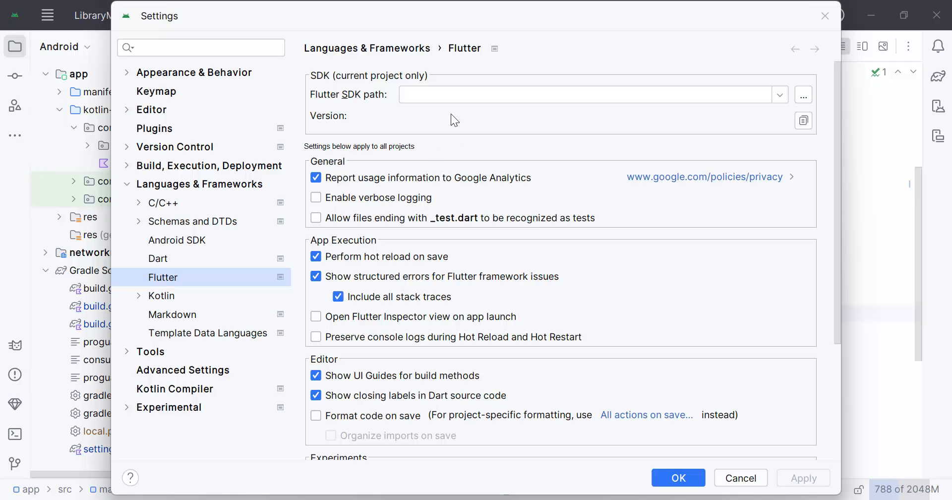
click(439, 96)
text(C:\Users\Androhub\Flutter\flutter_windows_3.19.4-stable\flutter)
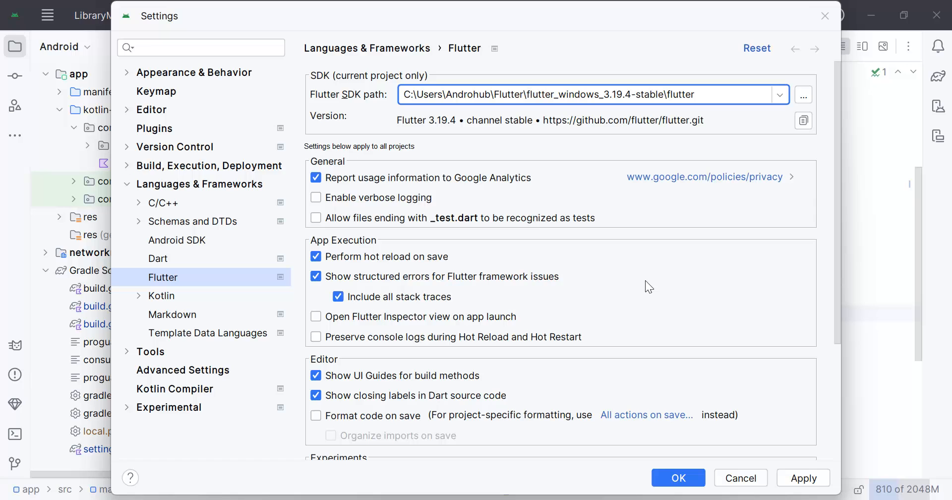
scroll(659, 335, down, 5)
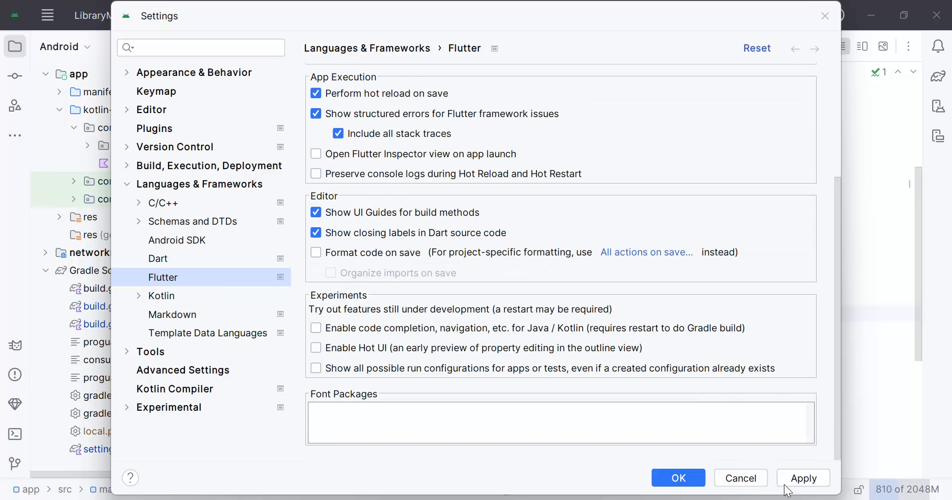
click(803, 479)
click(680, 477)
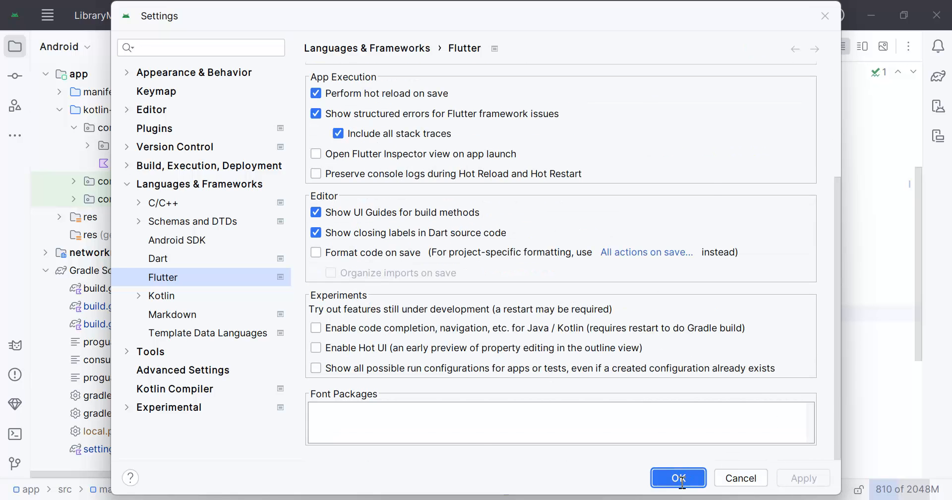
- Review the Dart and Flutter pages under Languages & Frameworks in the settings, and close the settings
click(550, 265)
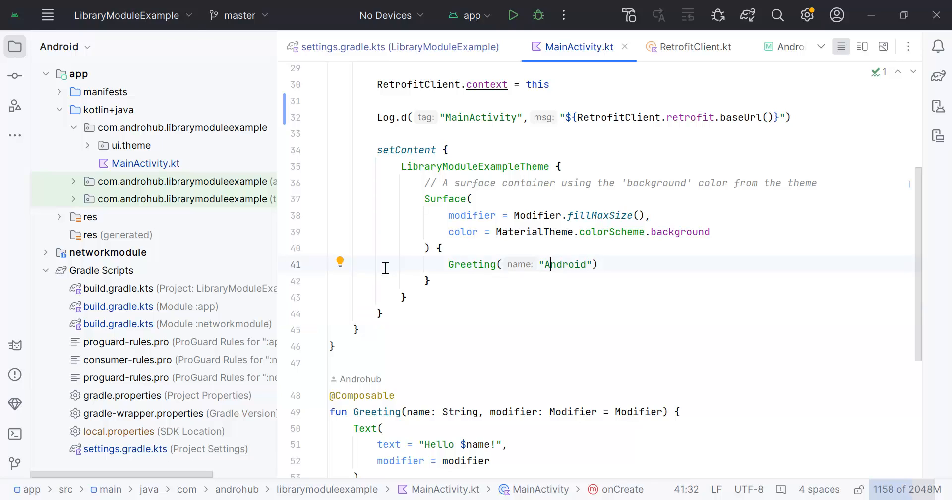
click(47, 18)
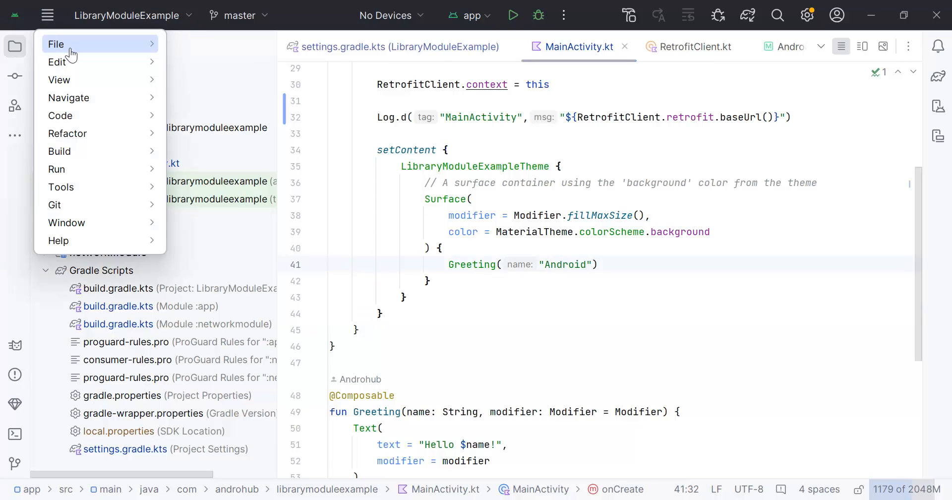
mouse_move(66, 47)
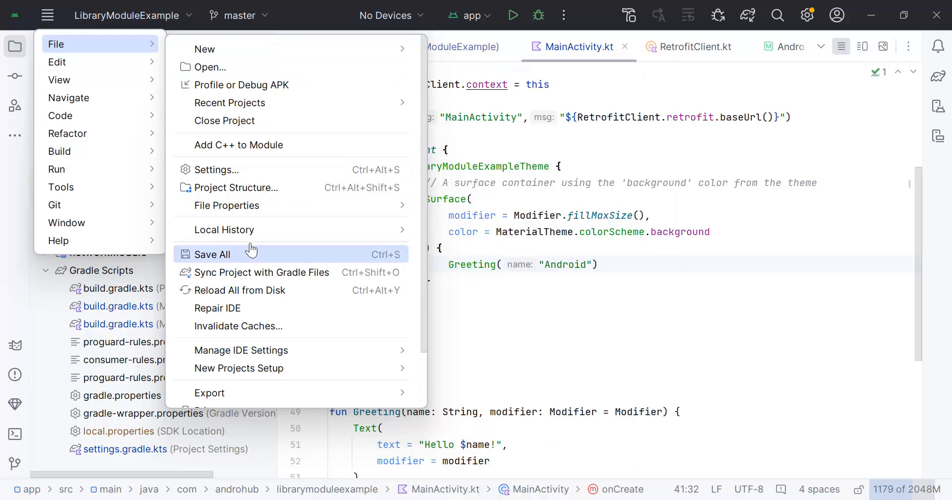
click(234, 171)
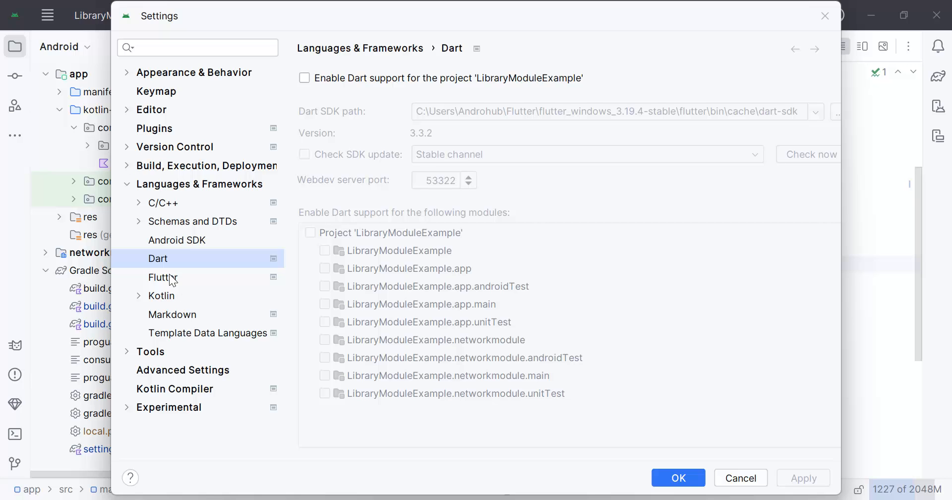
click(171, 279)
click(172, 260)
click(182, 281)
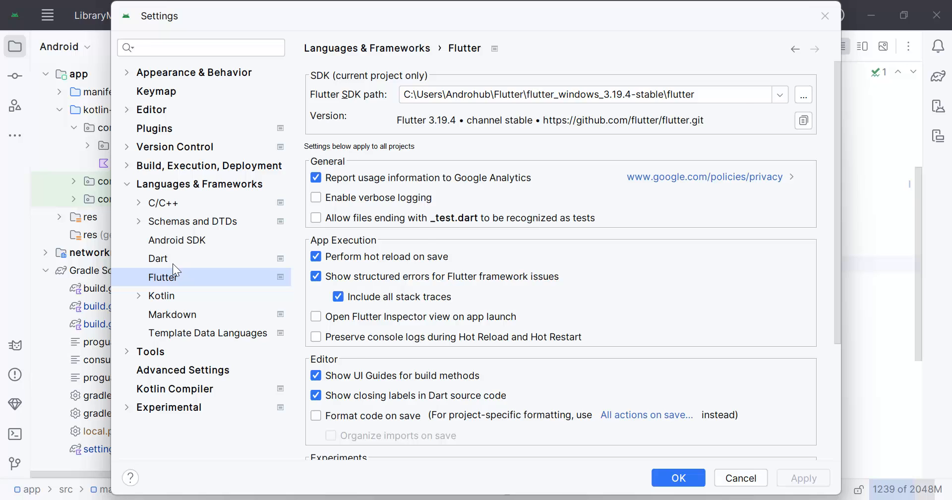
click(175, 266)
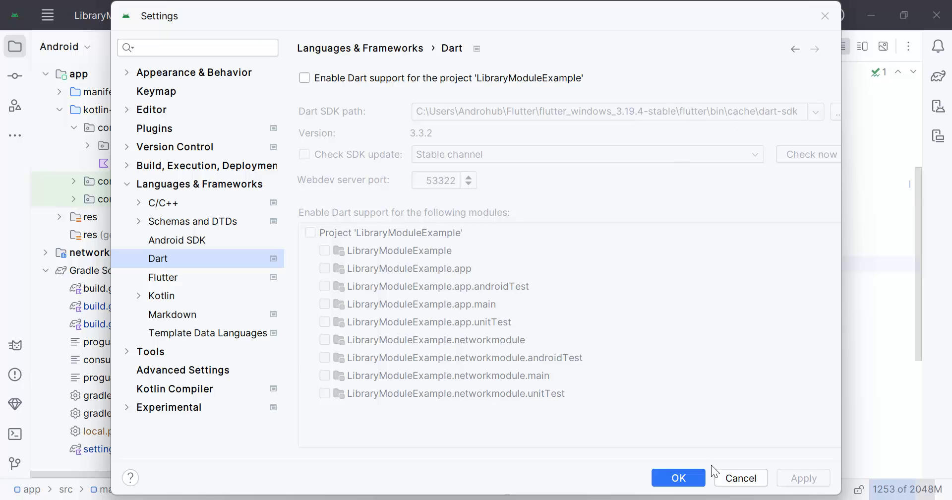
click(691, 485)
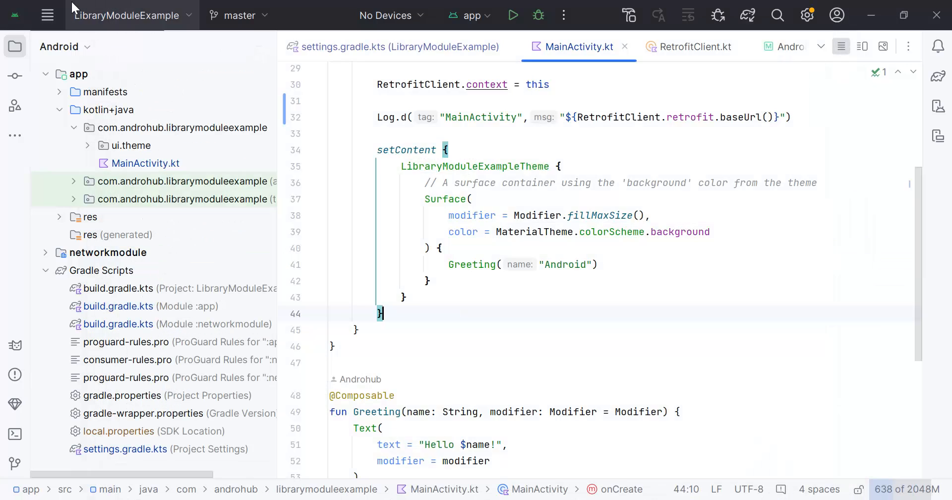
- Start a new Flutter project with the configured Flutter SDK path and proceed to the project details
click(57, 8)
mouse_move(67, 50)
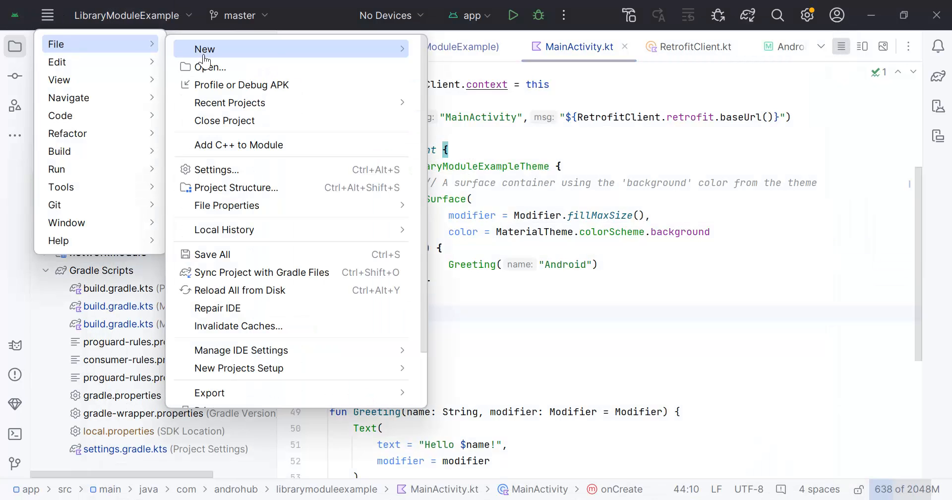
mouse_move(308, 57)
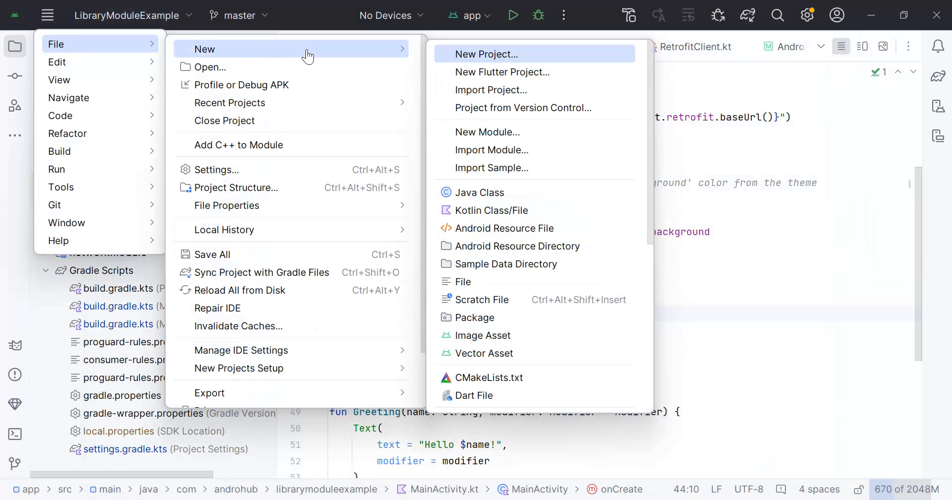
click(484, 73)
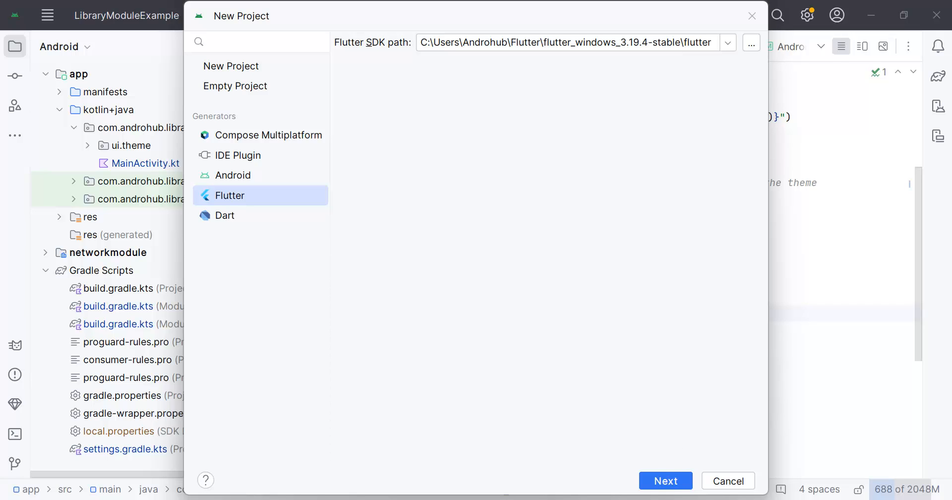
click(673, 484)
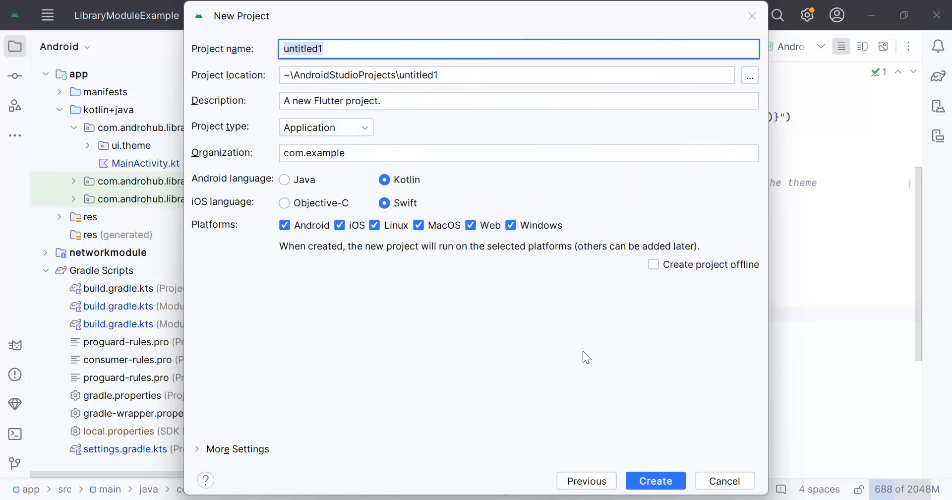
- Name the new project FlutterExample and keep Application as its project type
click(351, 60)
key(ctrl+a)
text(Flutter)
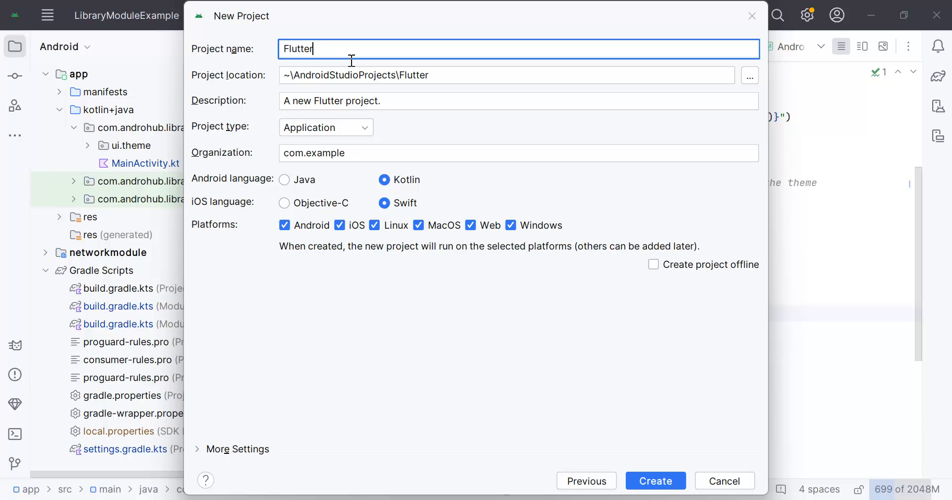
text(Example)
click(395, 104)
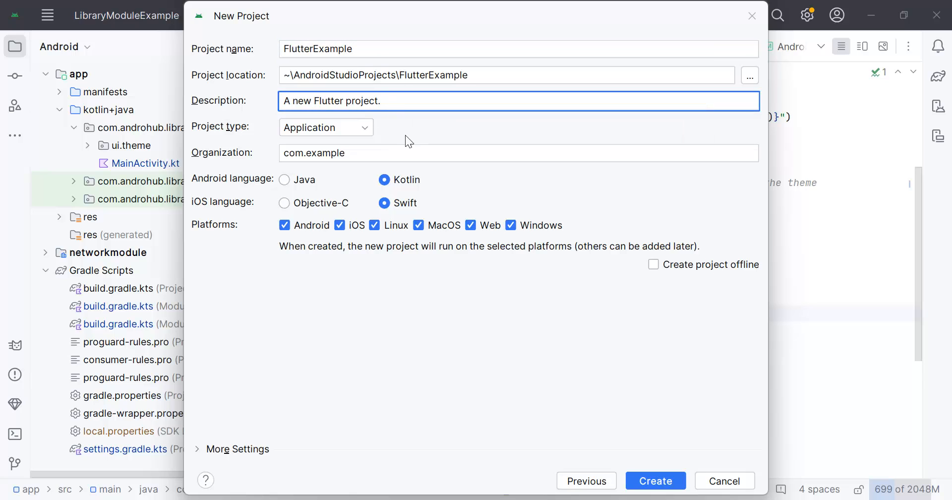
click(361, 127)
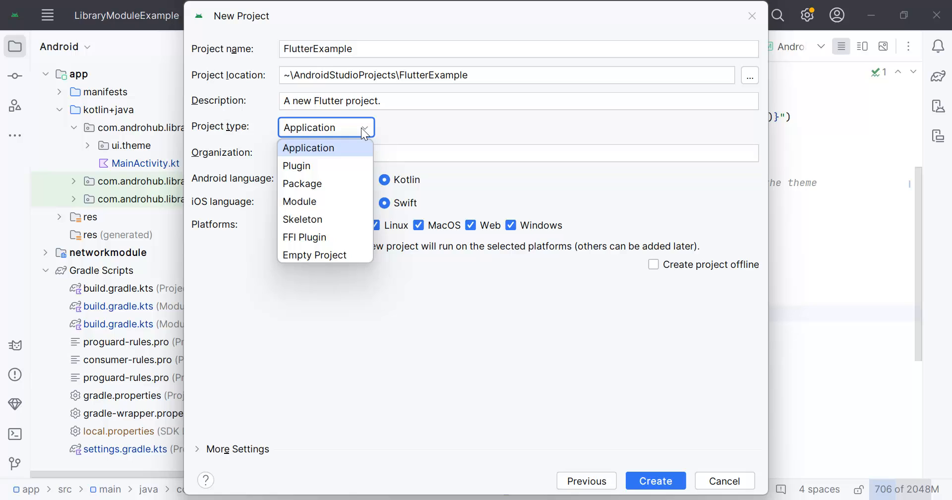
click(418, 122)
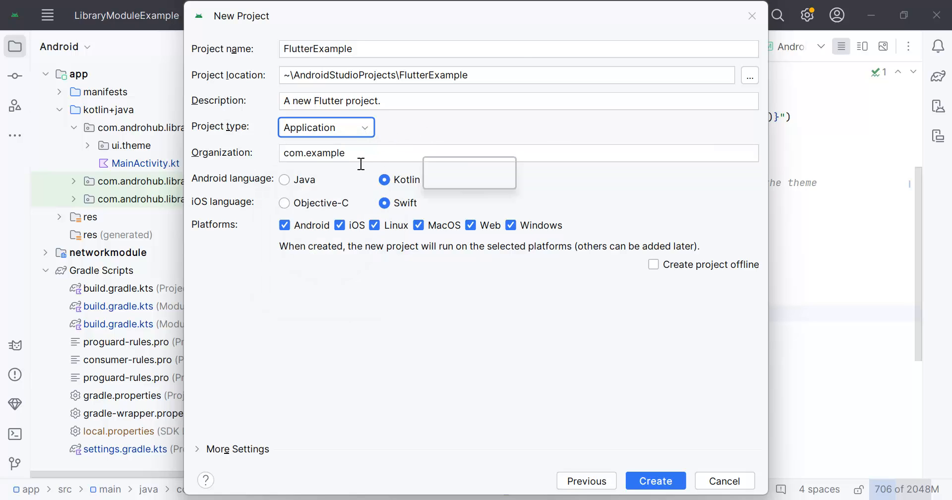
- Set the new project's organization to com.androhub
click(378, 153)
triple_click(340, 158)
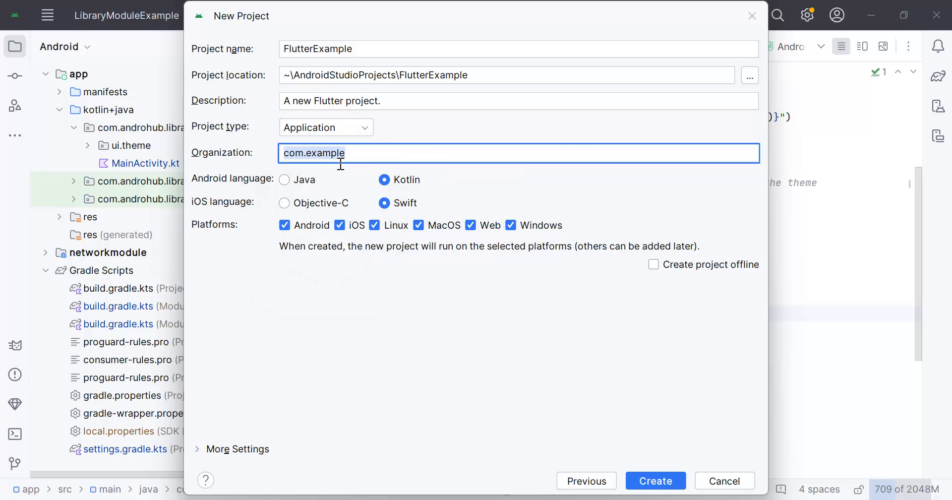
key(End)
key(BackSpace)
key(BackSpace)
key(BackSpace)
key(BackSpace)
key(BackSpace)
key(BackSpace)
key(BackSpace)
text(andro)
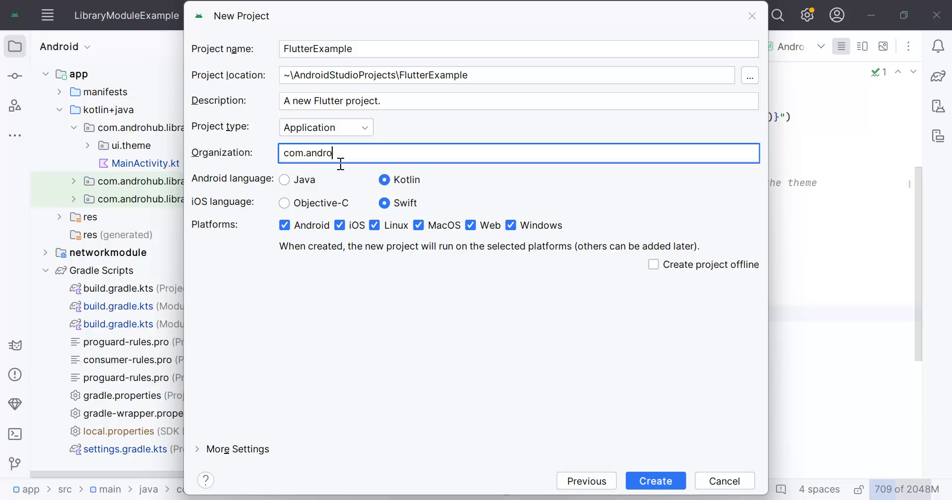
text(hub)
- Exclude the Linux, MacOS and Windows platforms from the project and try to create it
click(375, 226)
click(419, 228)
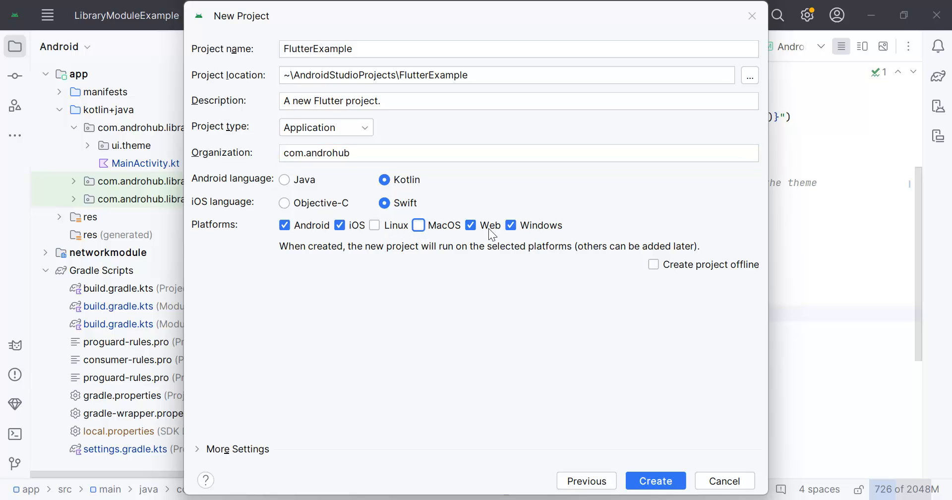
click(515, 227)
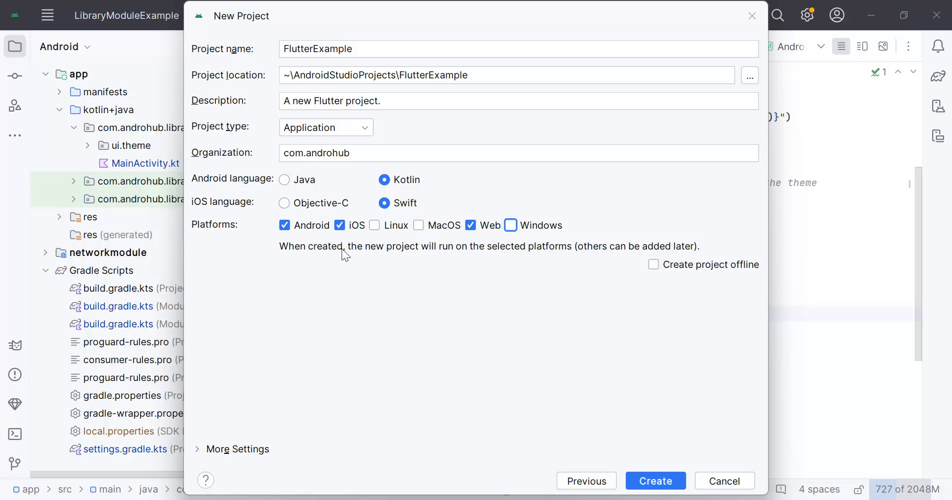
click(651, 481)
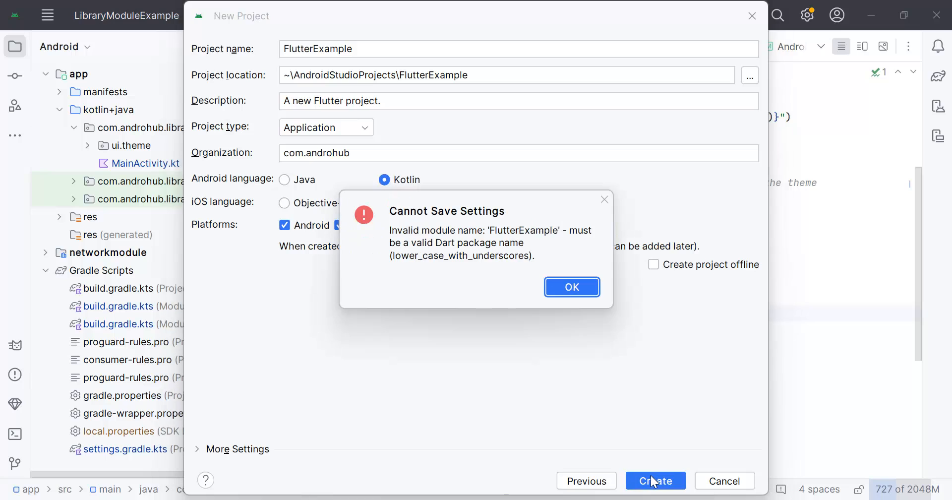
- Create the project under the lowercase name flutterexample and close the LibraryModuleExample project window
click(571, 287)
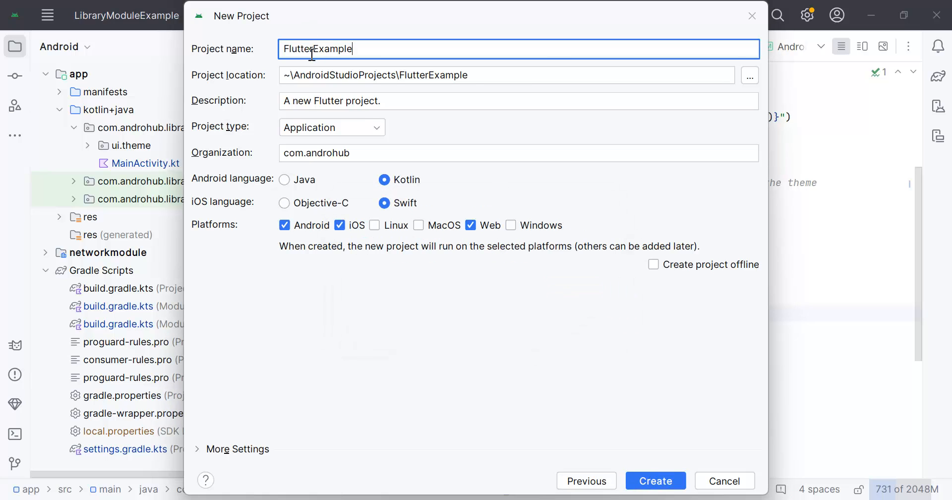
key(BackSpace)
text(f)
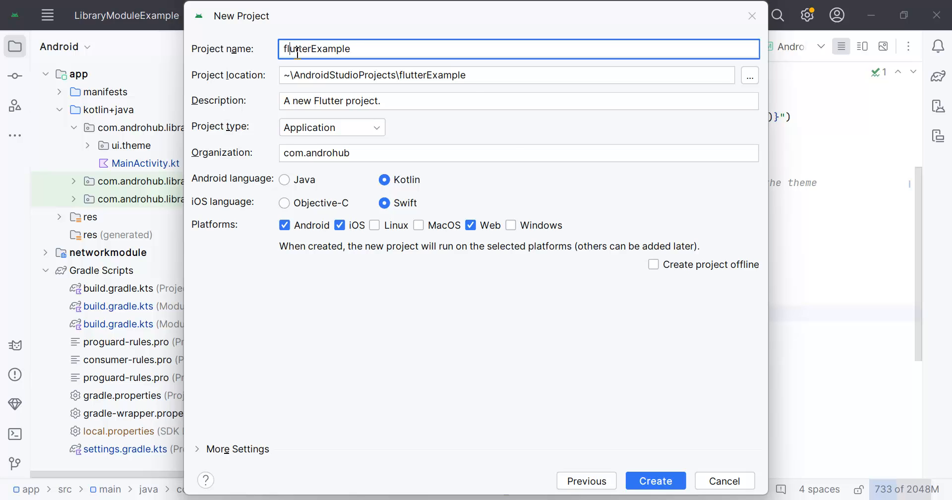
key(Delete)
text(e)
click(651, 472)
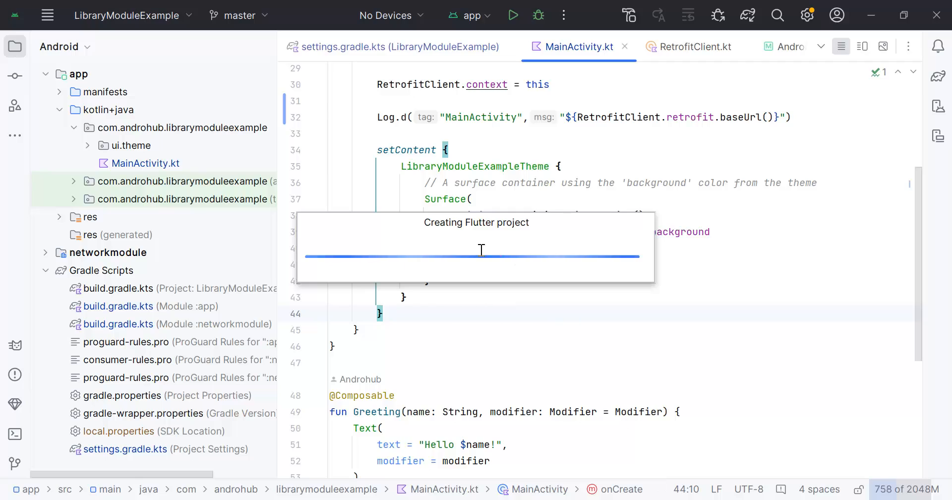
click(937, 16)
click(937, 16)
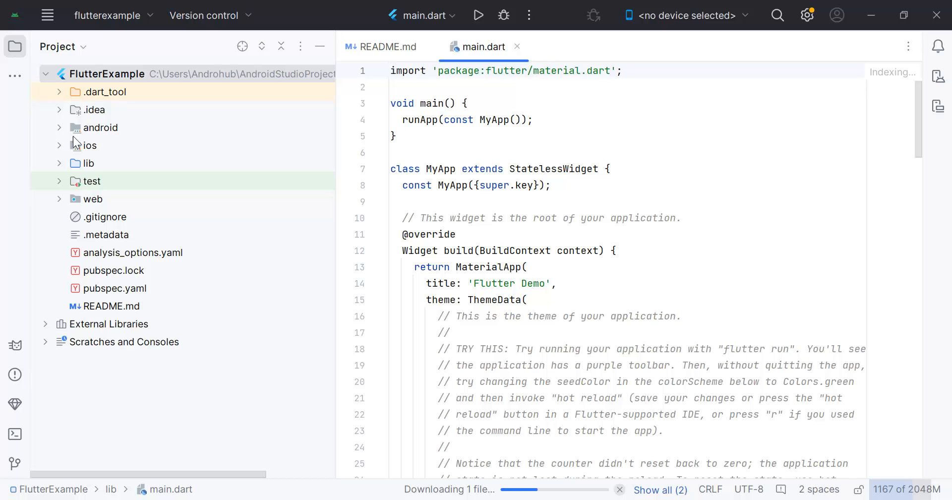
- Examine the contents of the project's android folder down to app/src/main, and of its ios folder
click(60, 129)
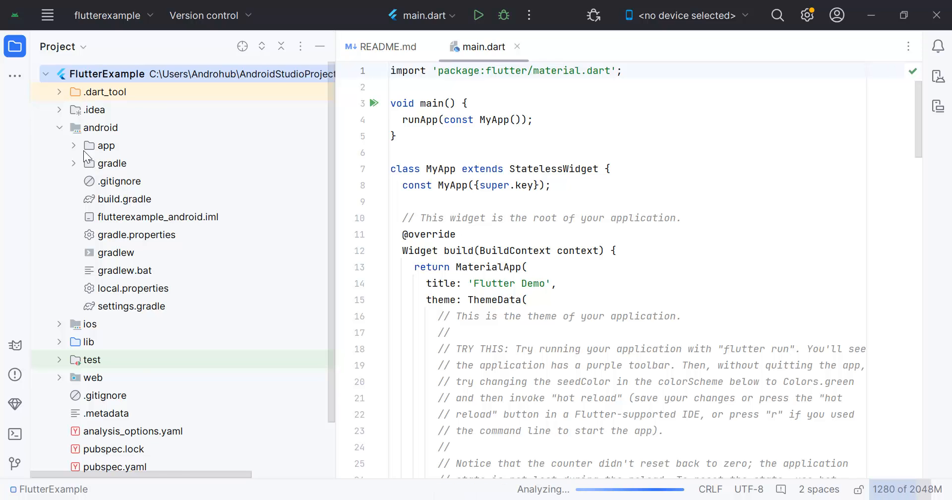
click(73, 146)
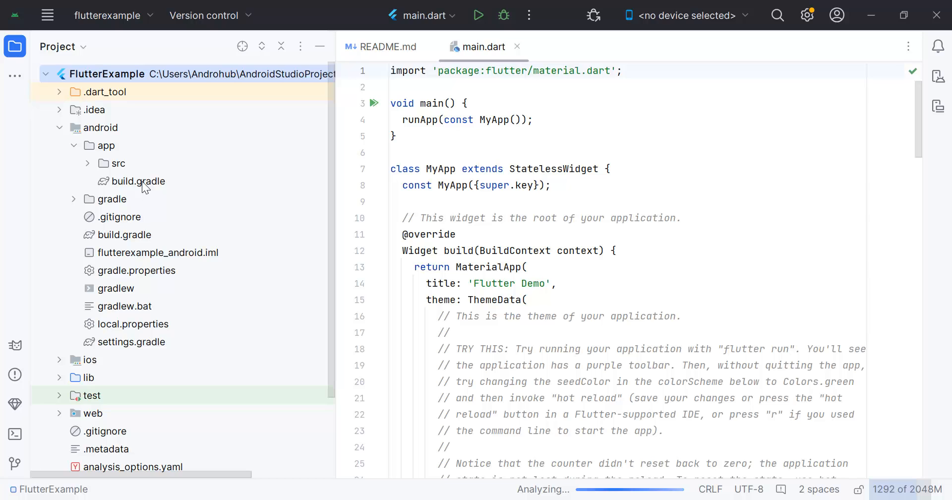
click(88, 163)
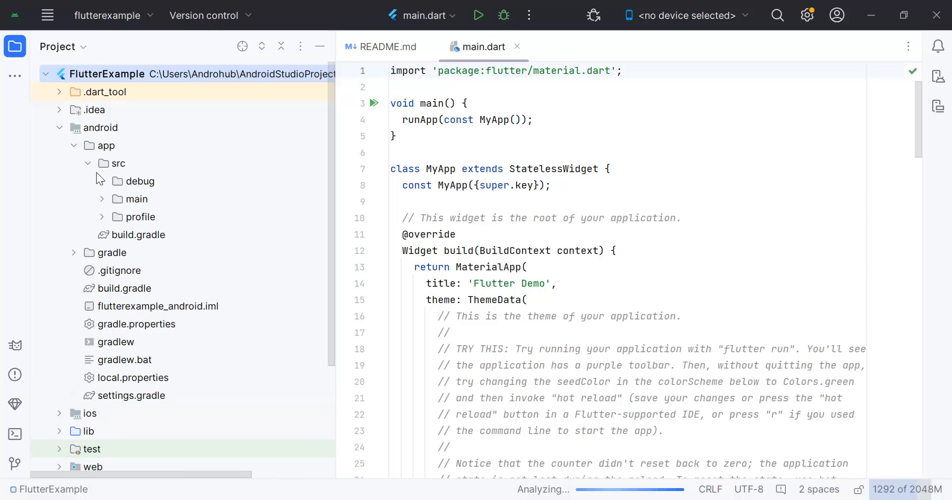
click(103, 198)
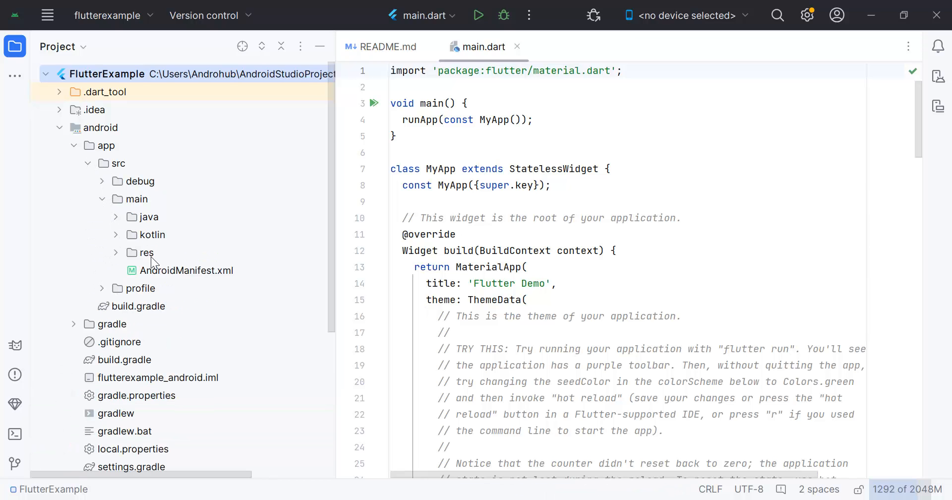
click(60, 128)
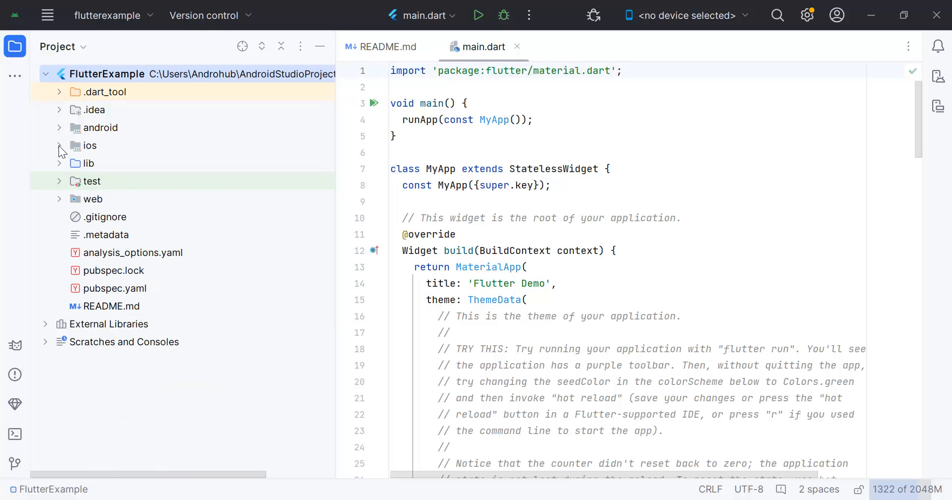
click(59, 145)
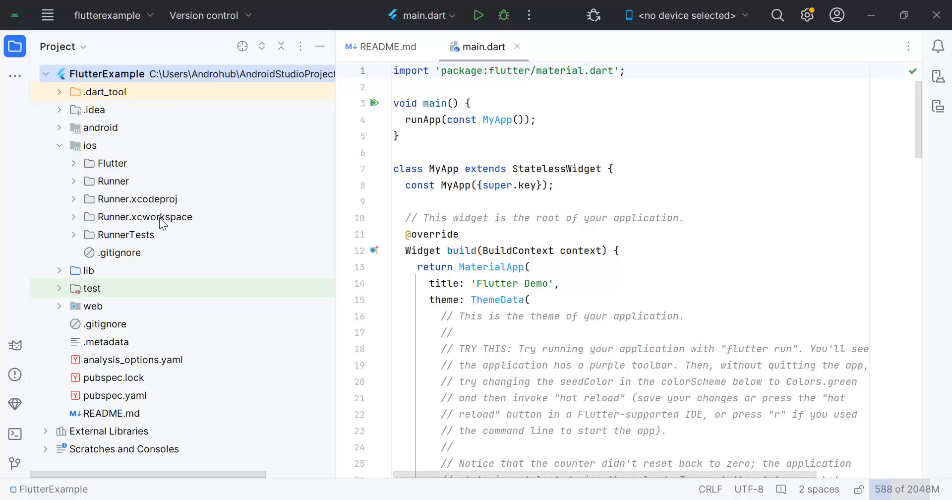
click(73, 199)
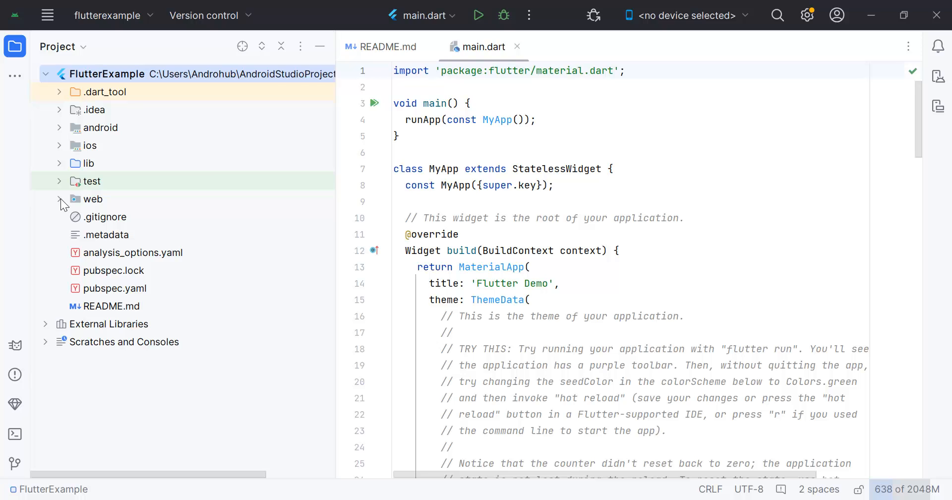
- Open main.dart from the lib folder and look through its code, including the MyApp class
click(59, 163)
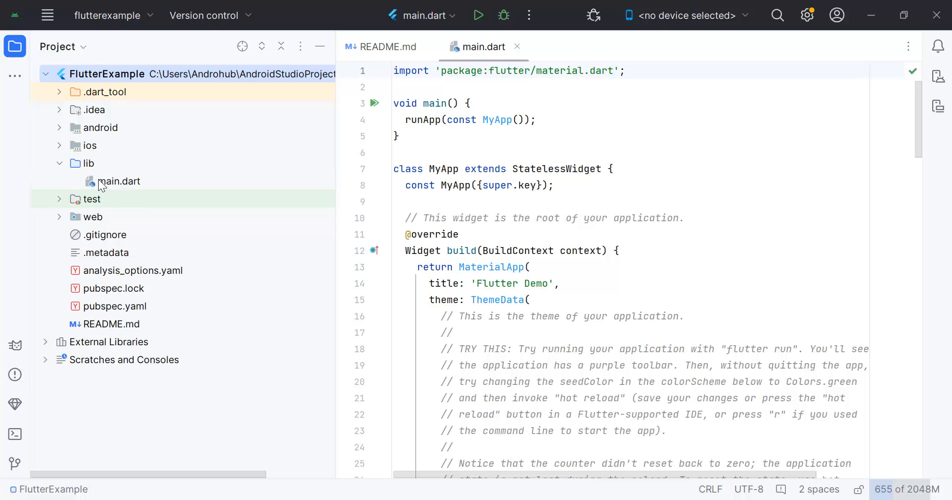
double_click(112, 182)
click(543, 283)
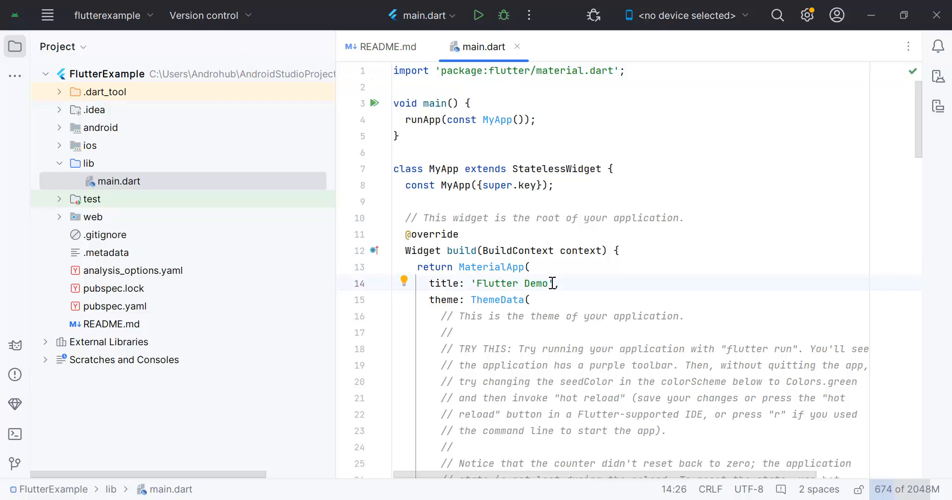
double_click(505, 122)
click(682, 206)
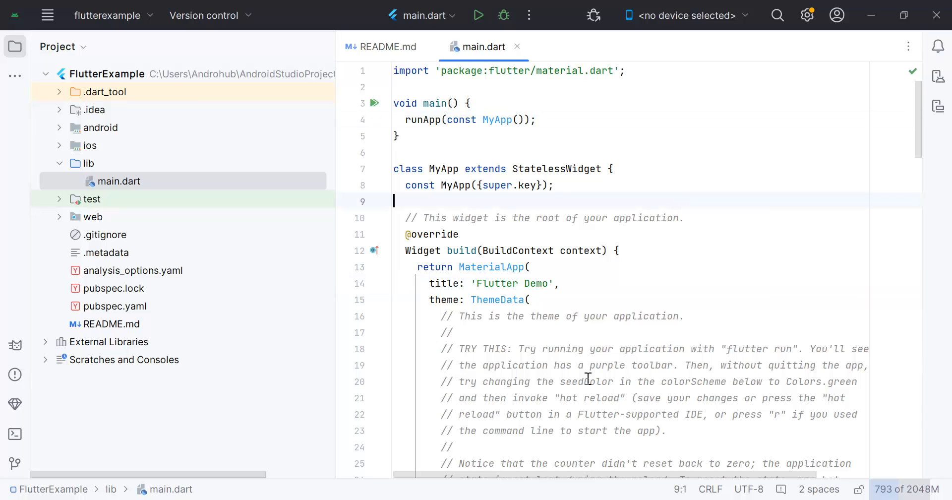
scroll(588, 378, down, 4)
scroll(588, 378, up, 4)
scroll(588, 377, down, 11)
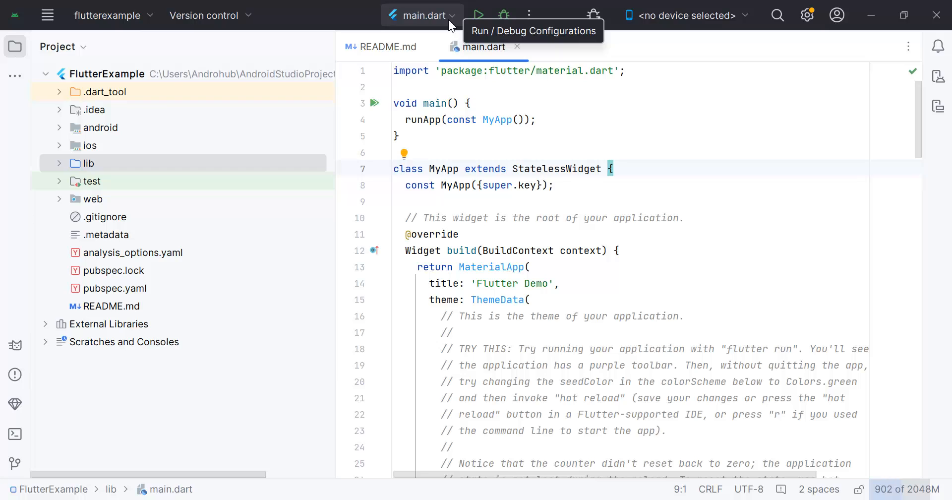
- Check the available target devices and run main.dart on the connected BND AL10 mobile device
click(732, 20)
click(735, 304)
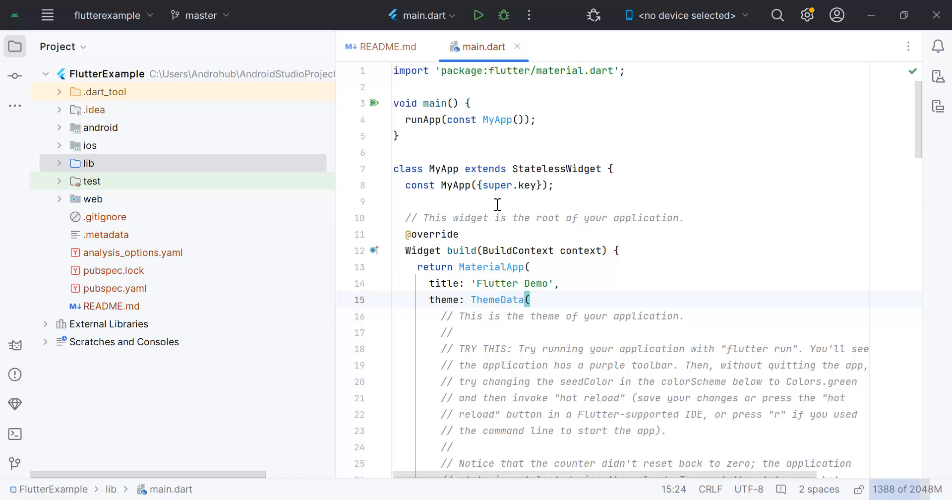
click(710, 202)
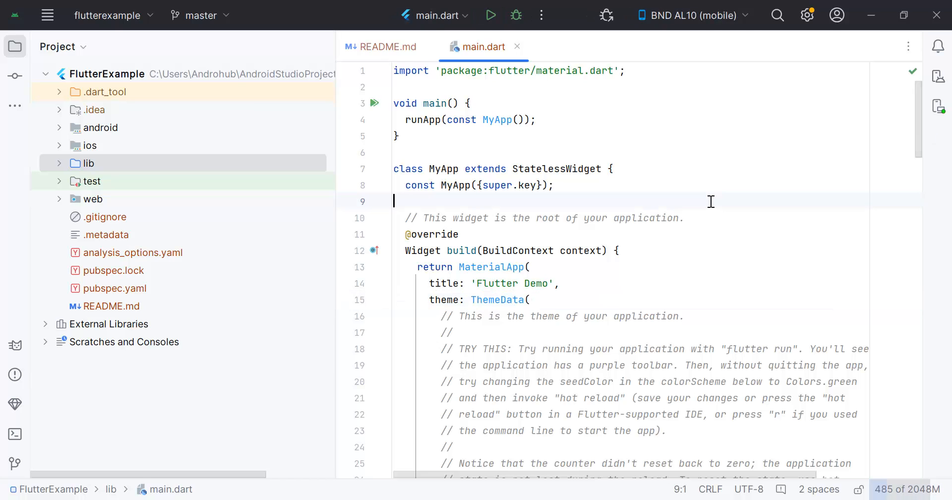
click(700, 187)
click(490, 15)
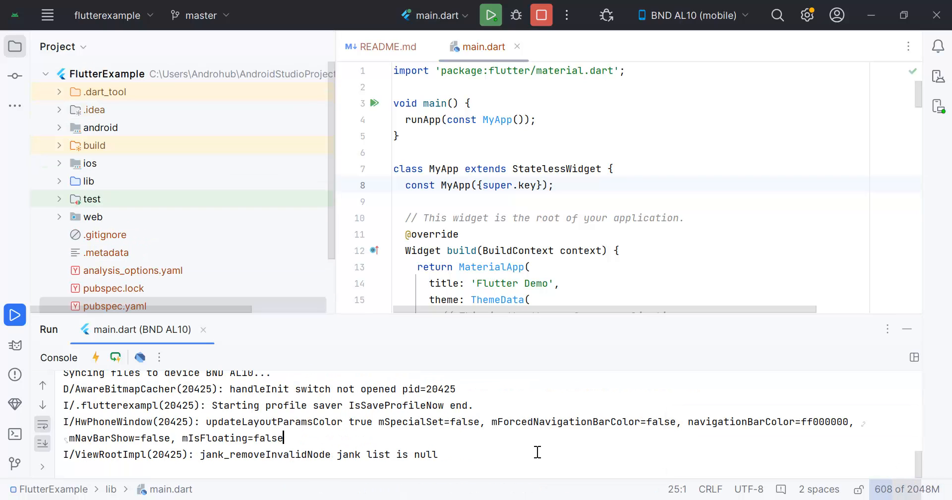
scroll(537, 451, up, 2)
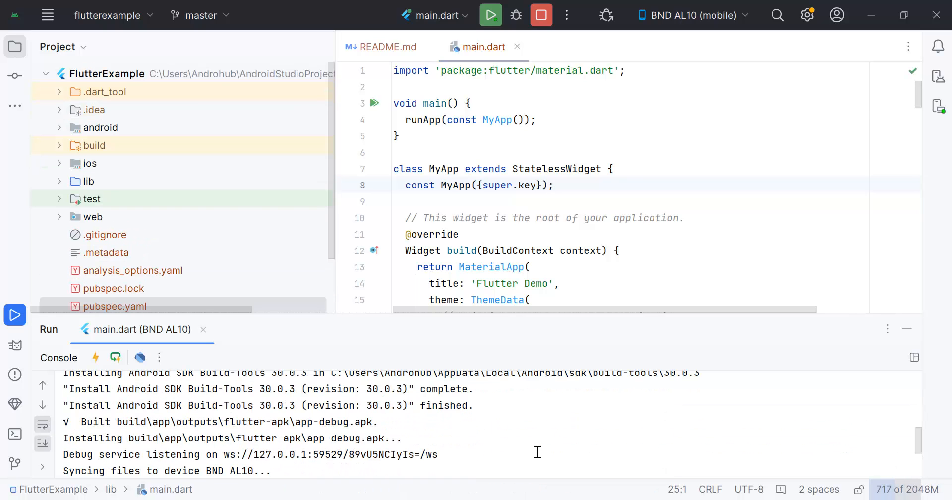
- Show the running device's screen, test the demo app's counter by repeatedly tapping its plus button, and hide the device view
click(938, 116)
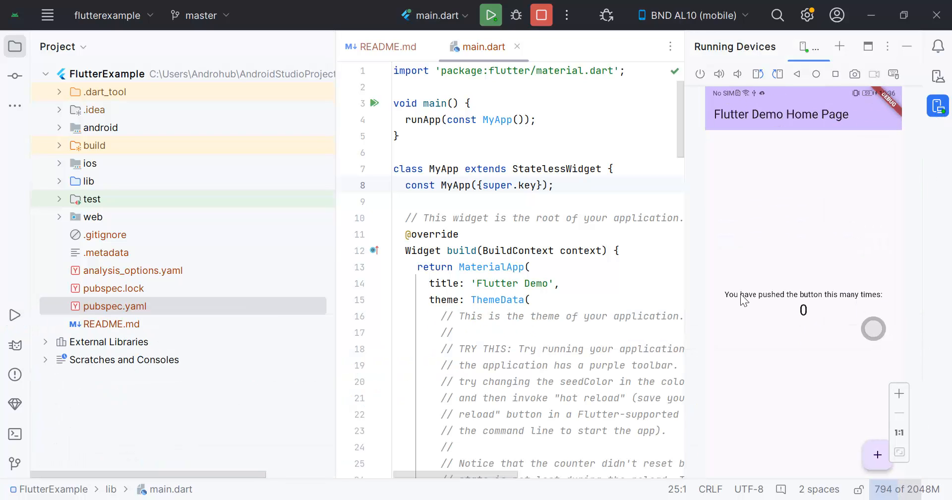
click(872, 459)
click(873, 459)
click(873, 459)
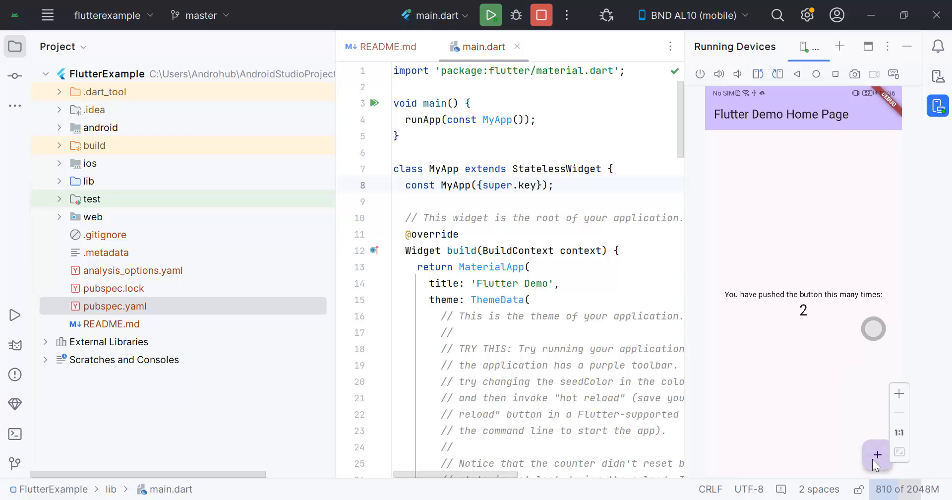
click(873, 459)
double_click(872, 459)
double_click(873, 459)
click(873, 459)
click(872, 459)
key(shift+Escape)
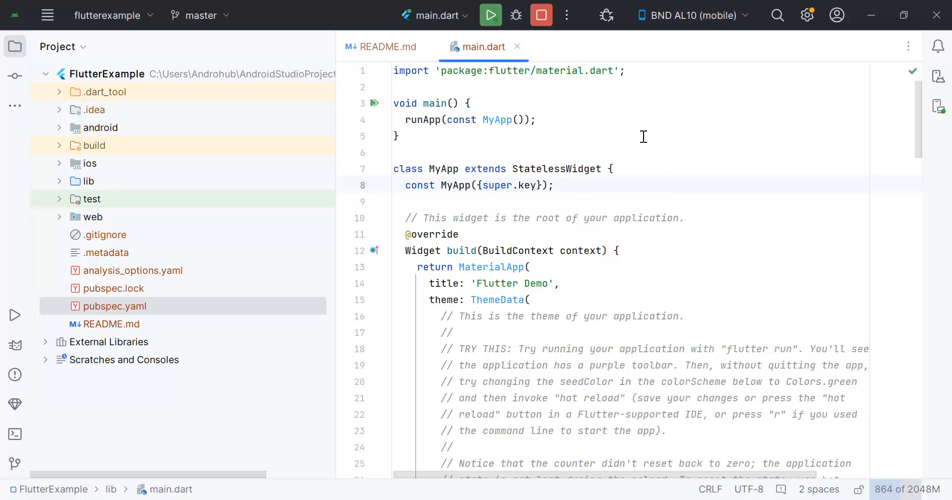